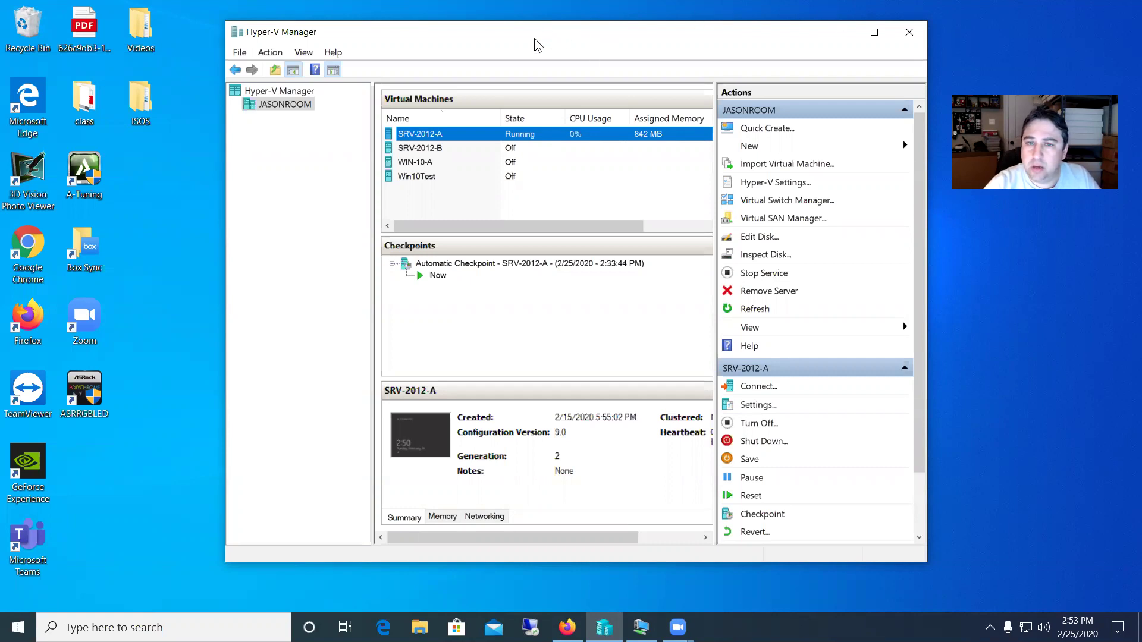
- Connect to the SRV-2012-A virtual machine and move its connection window up and right
right_click(436, 136)
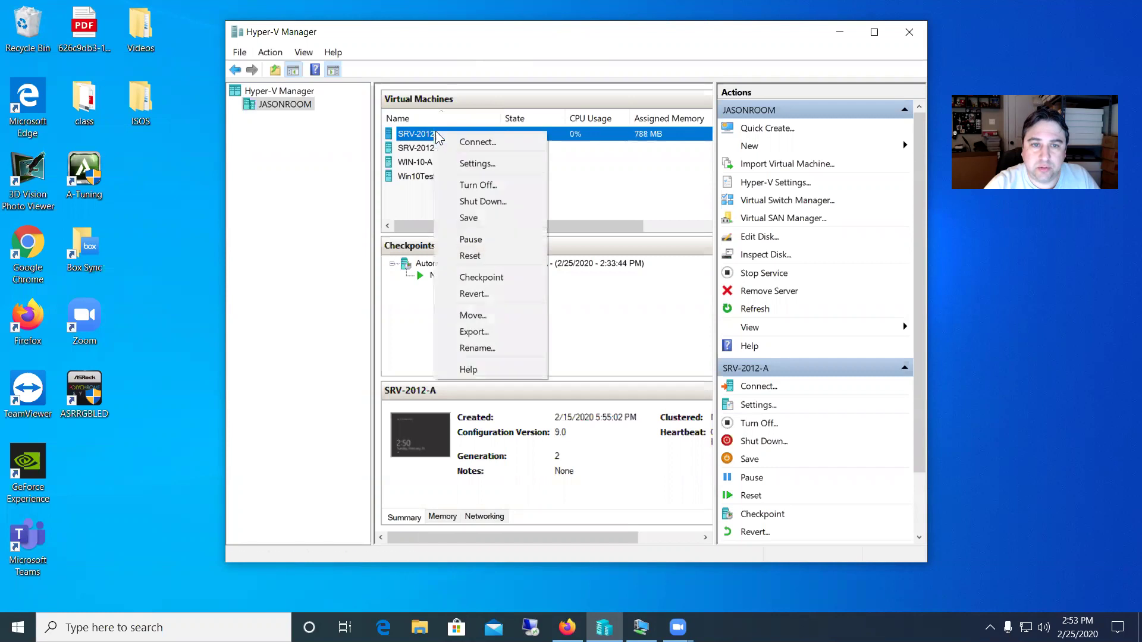
click(473, 143)
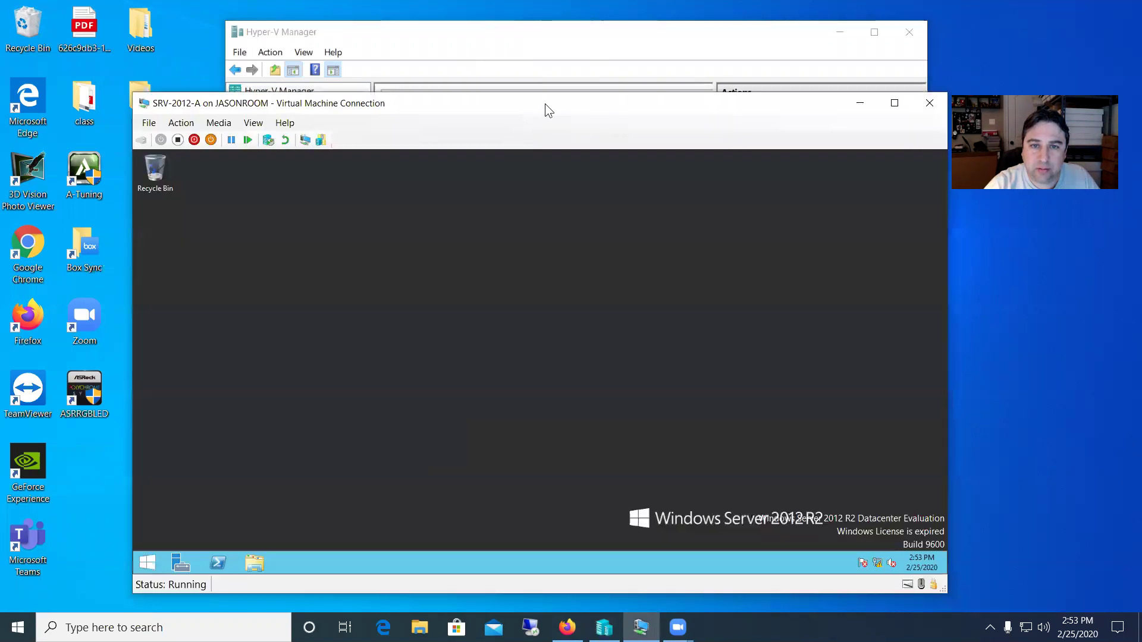
drag(545, 104, 553, 81)
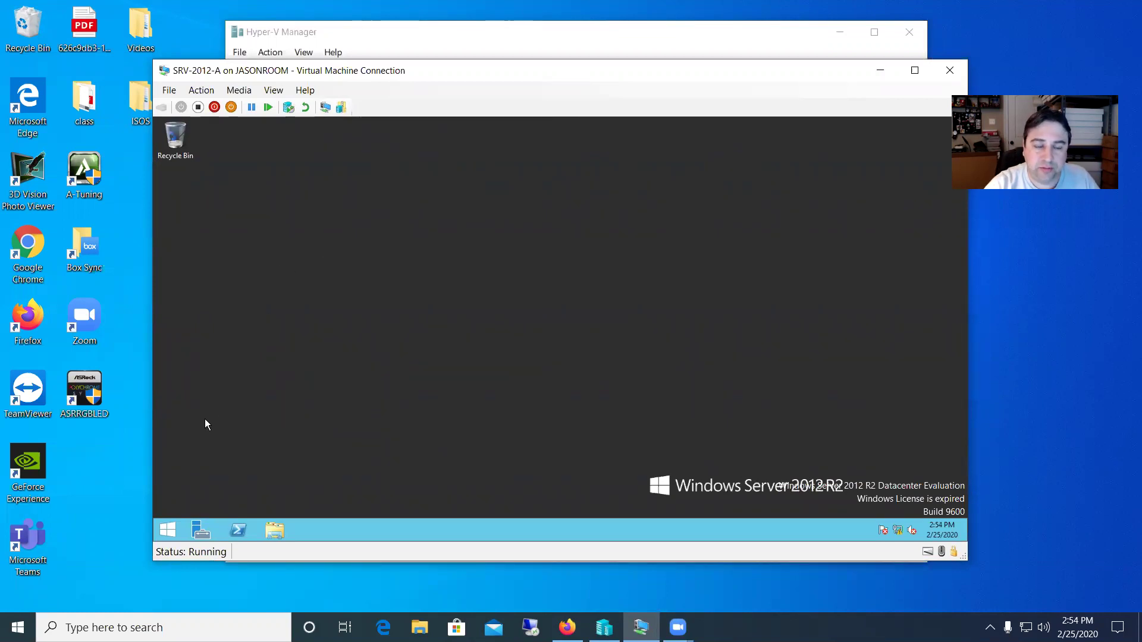
- Launch Computer Management and show the Local Users and Groups > Users list
right_click(169, 529)
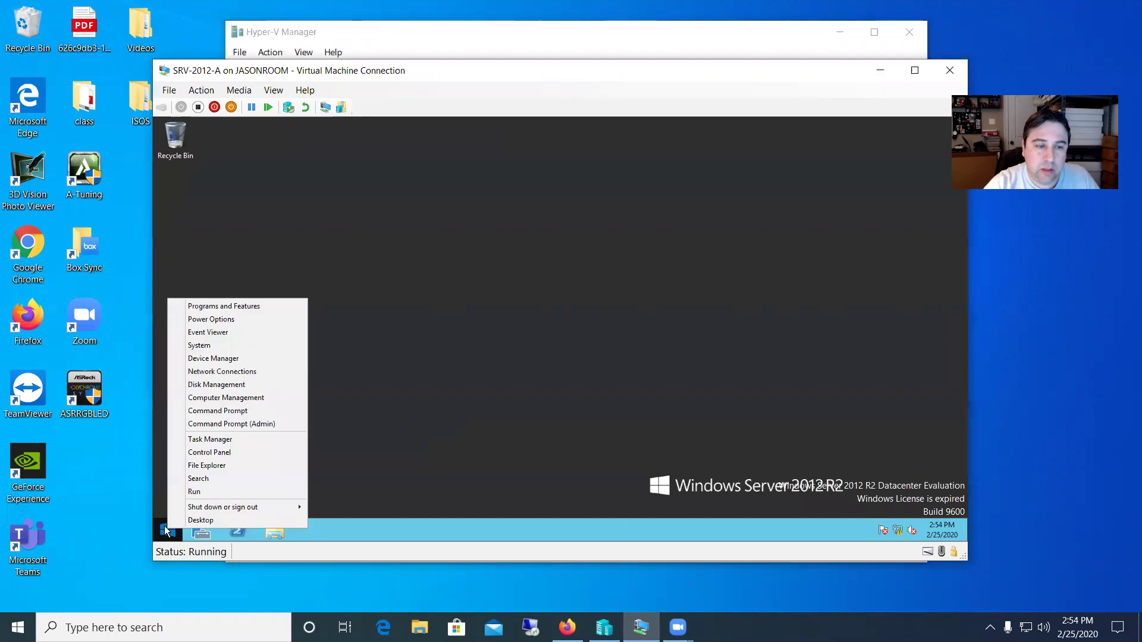
click(218, 397)
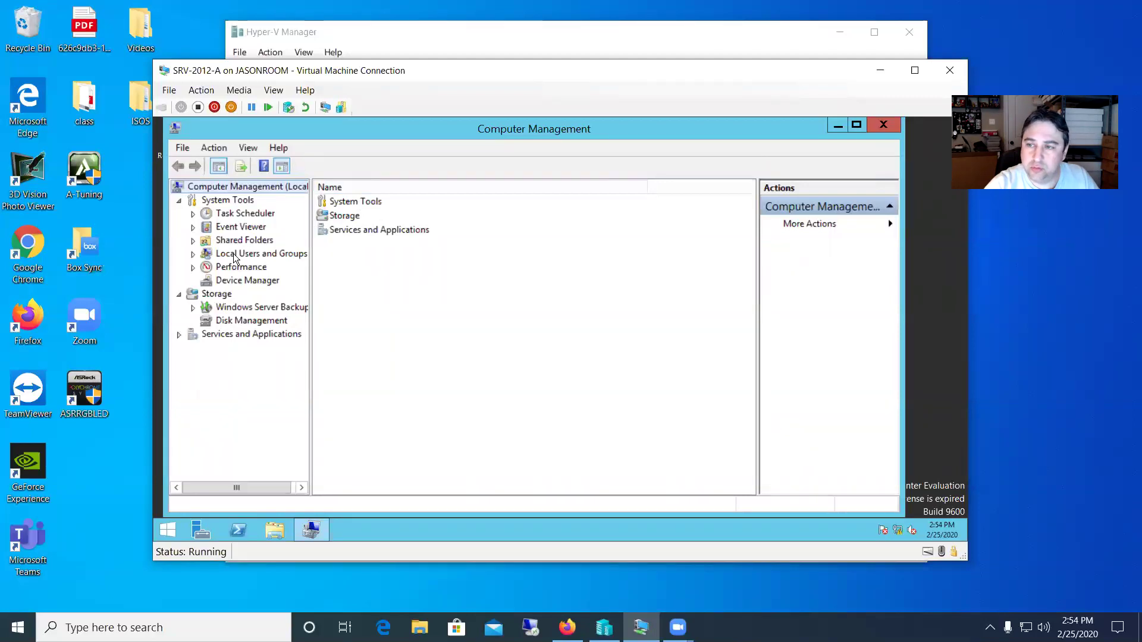
click(192, 253)
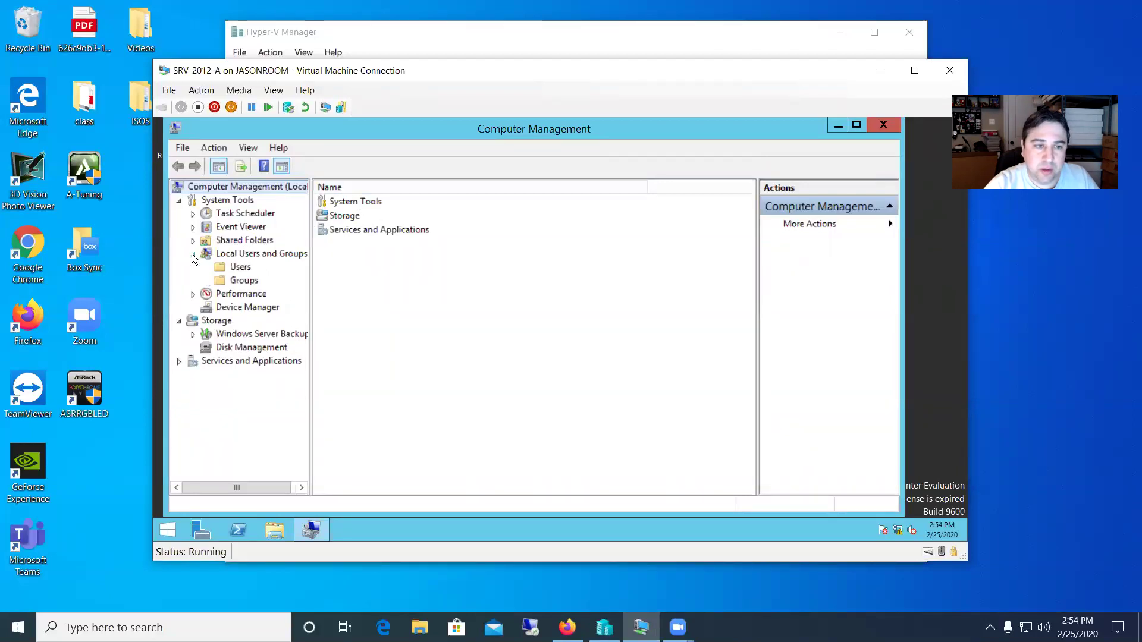
click(240, 267)
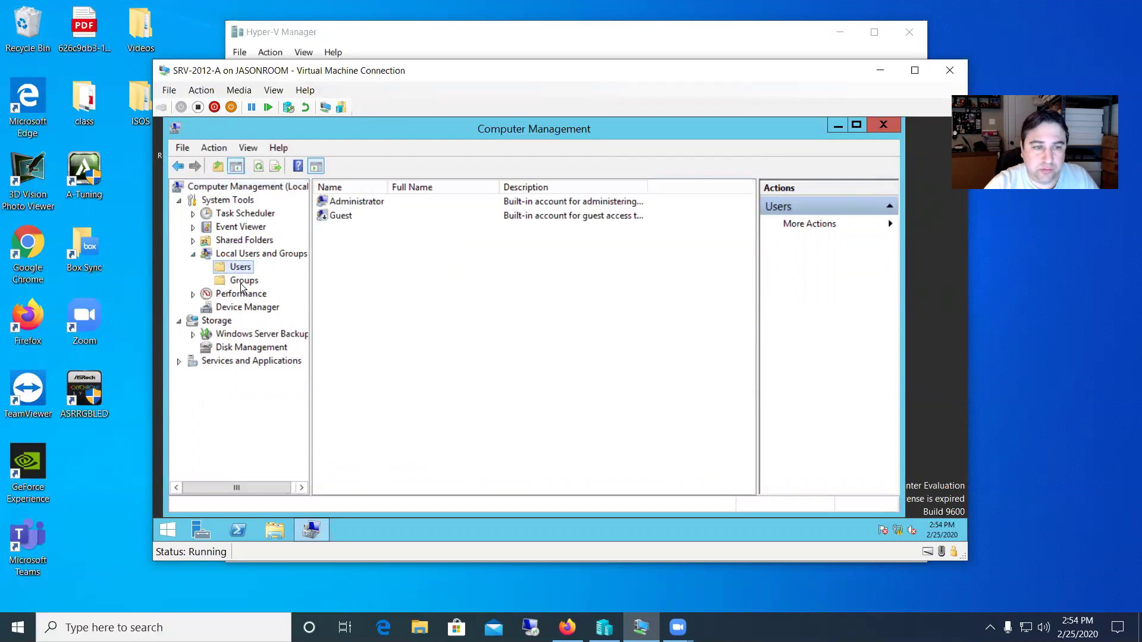
click(242, 281)
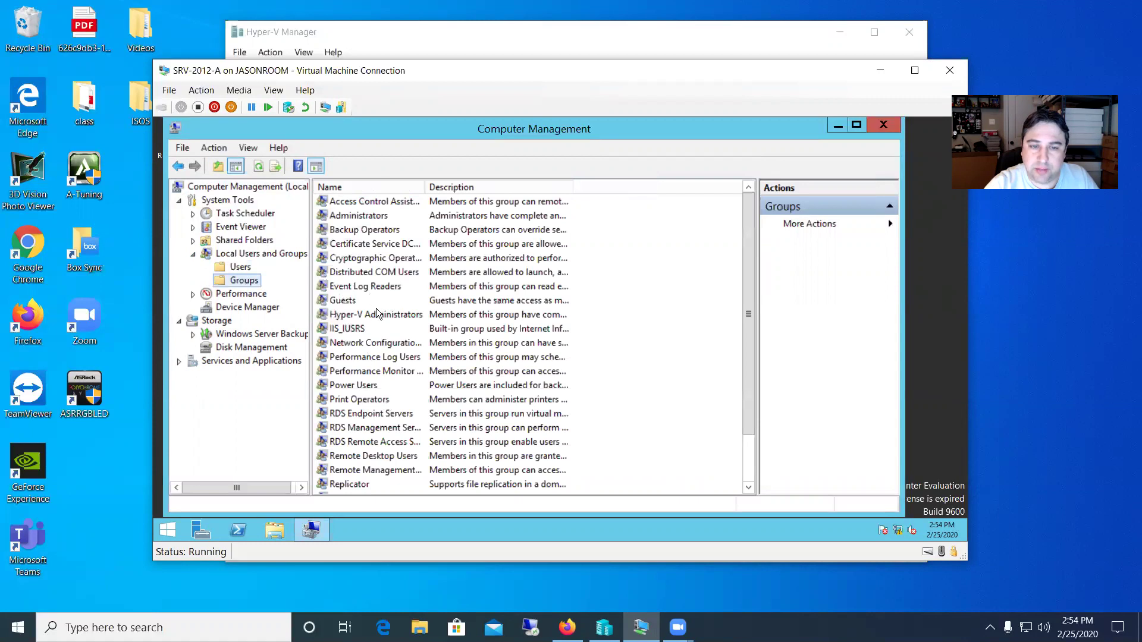
click(248, 270)
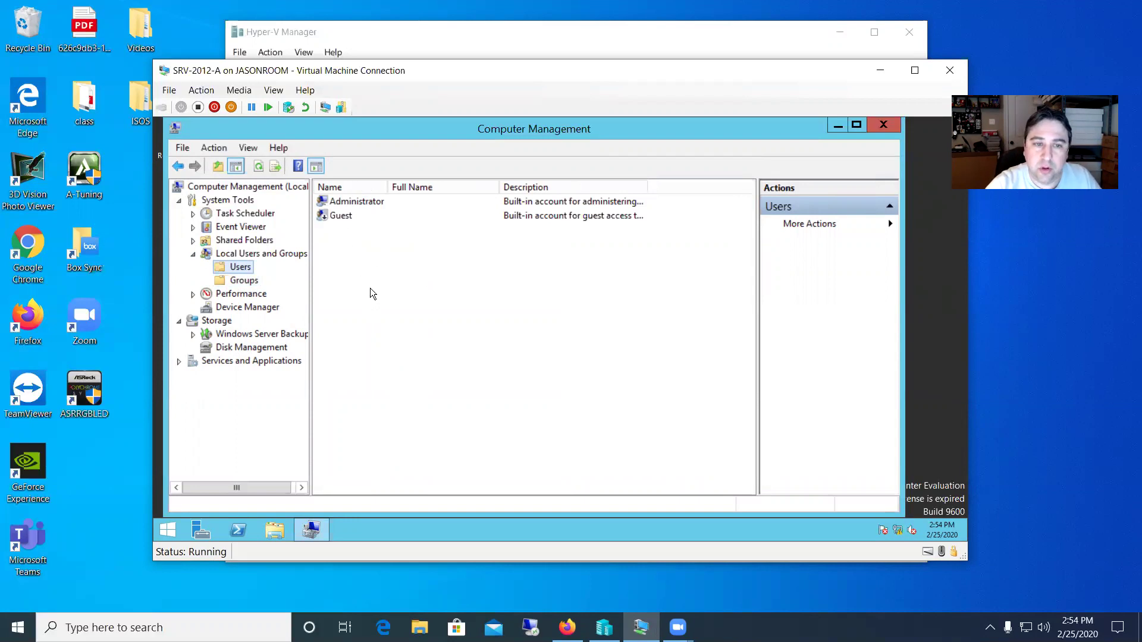
- Start a new user Jason, full name Jason, description 'Admin account for Jason', with a password
right_click(360, 258)
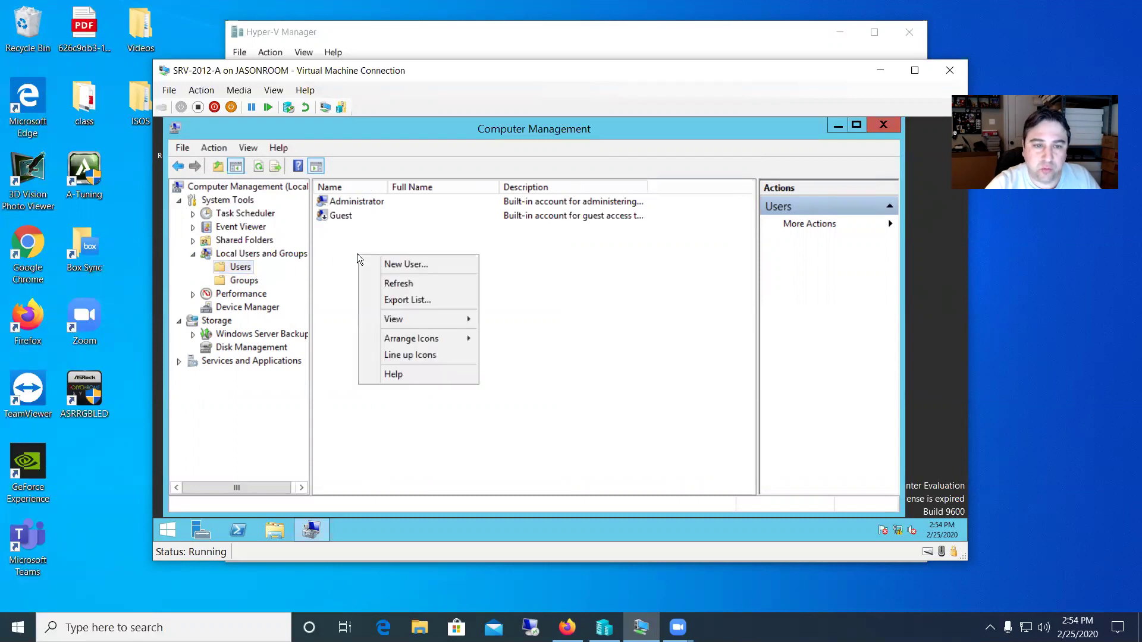
click(407, 264)
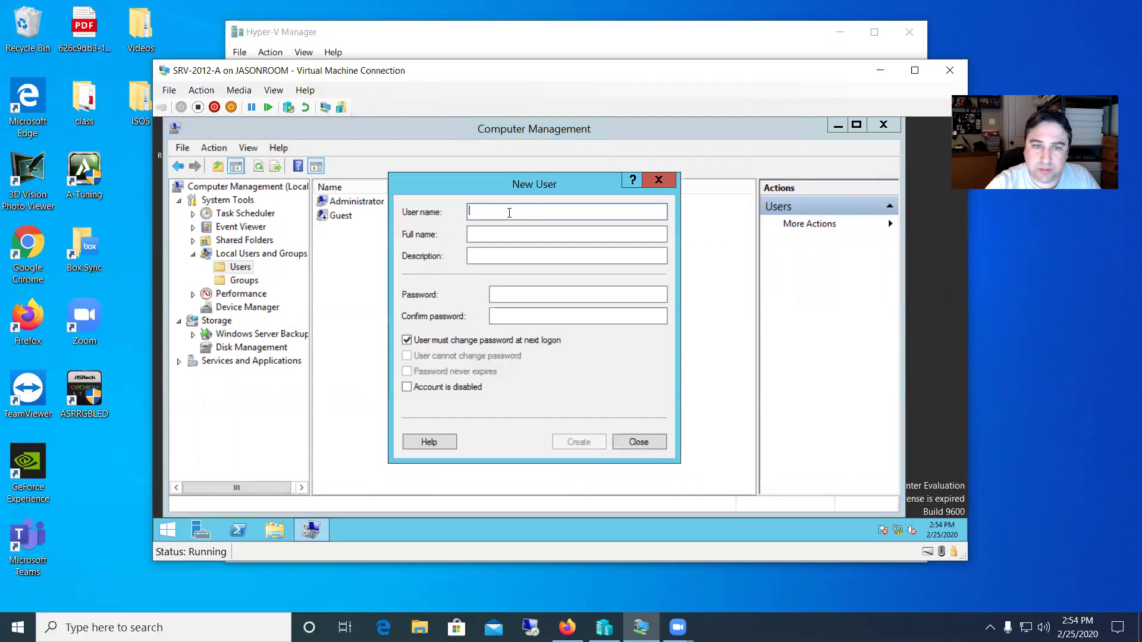
text(Jason)
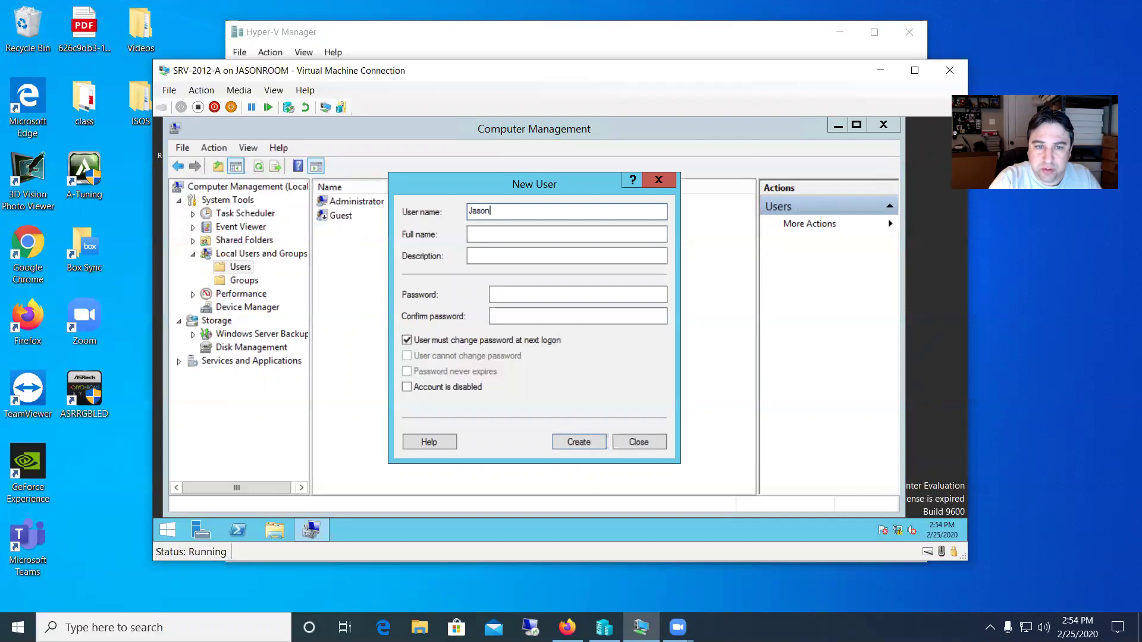
key(Tab)
text(Jason)
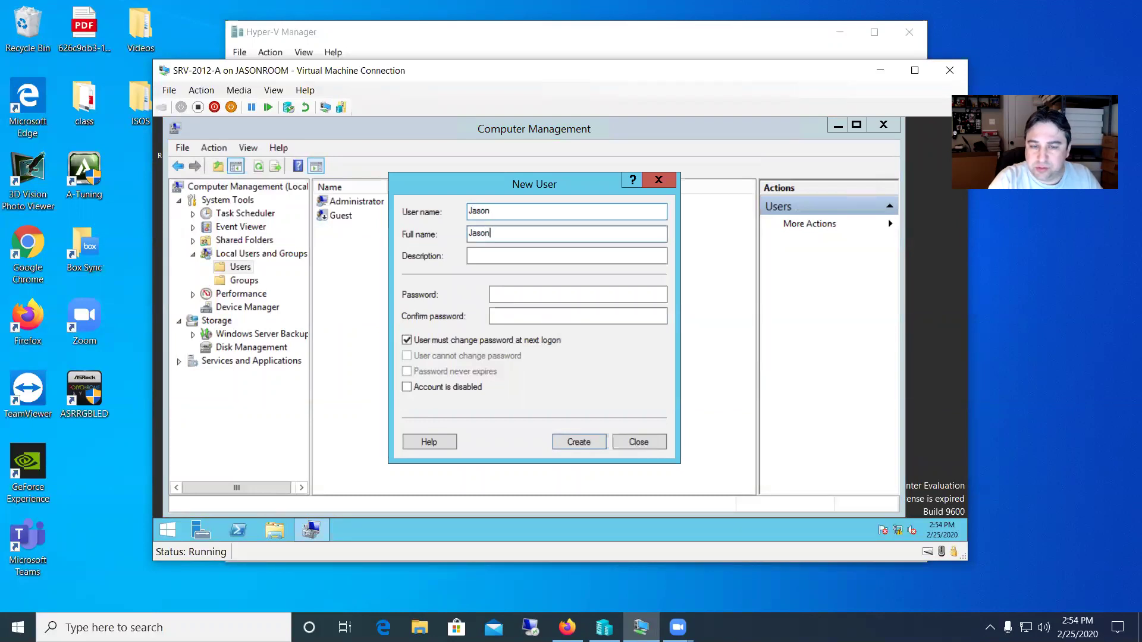
key(Tab)
text(Ad)
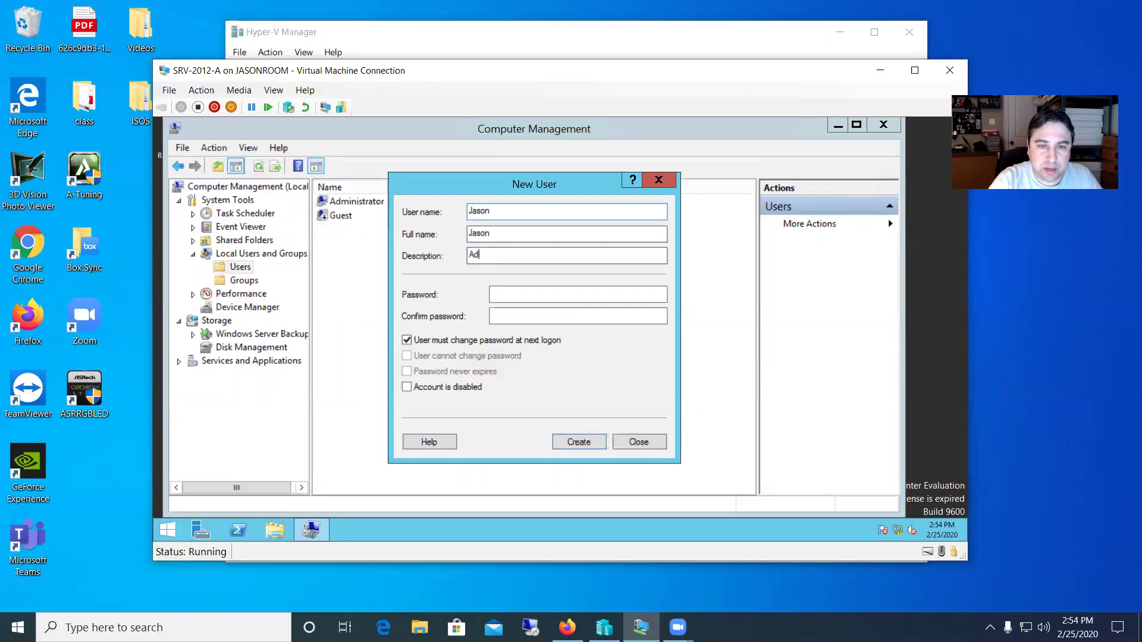
text(min account)
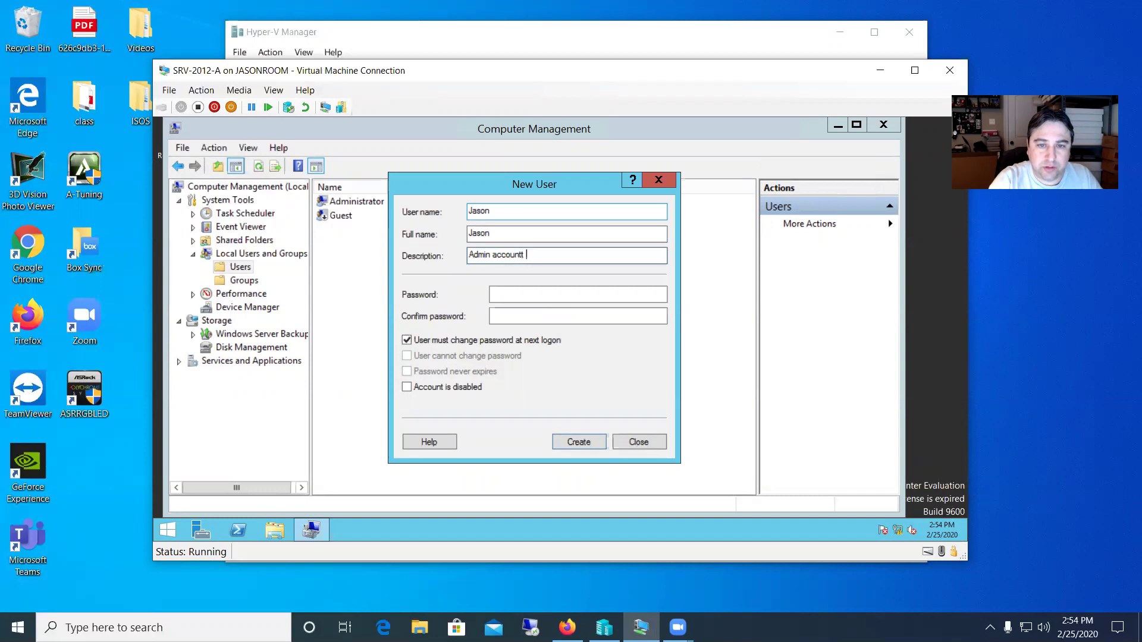
key(BackSpace)
text(t for Jason)
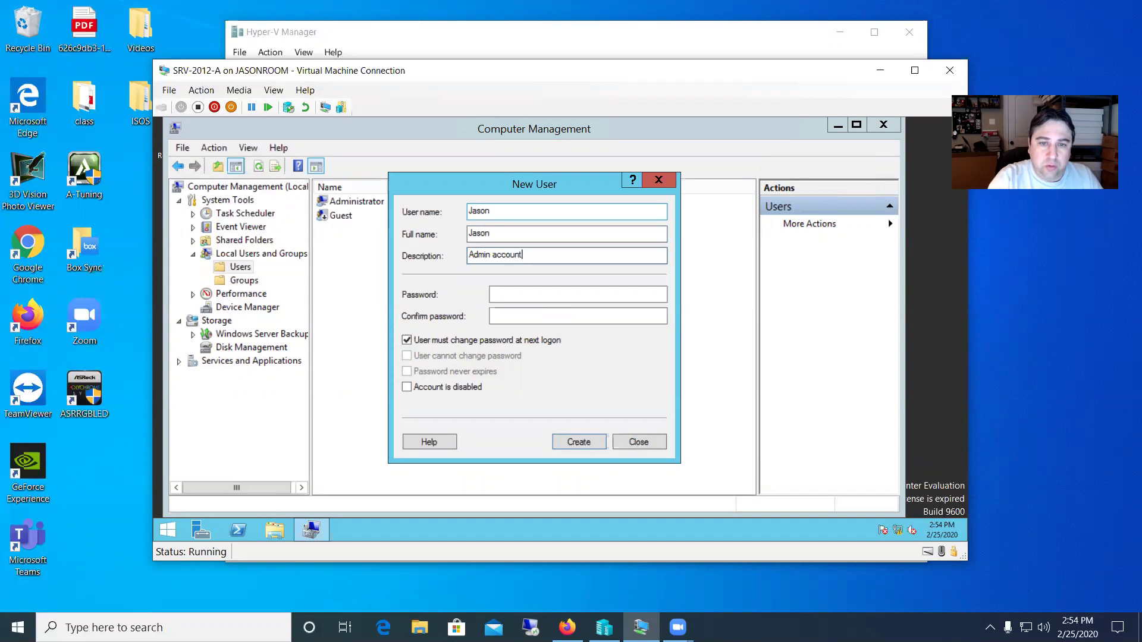
key(Tab)
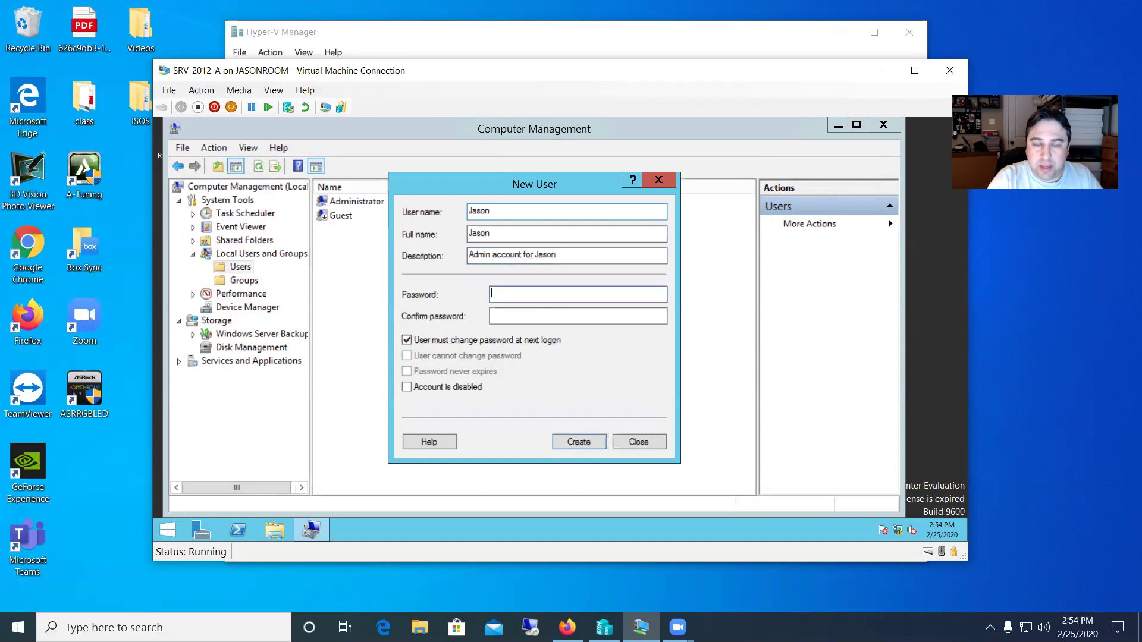
text(••••••••••••)
key(Tab)
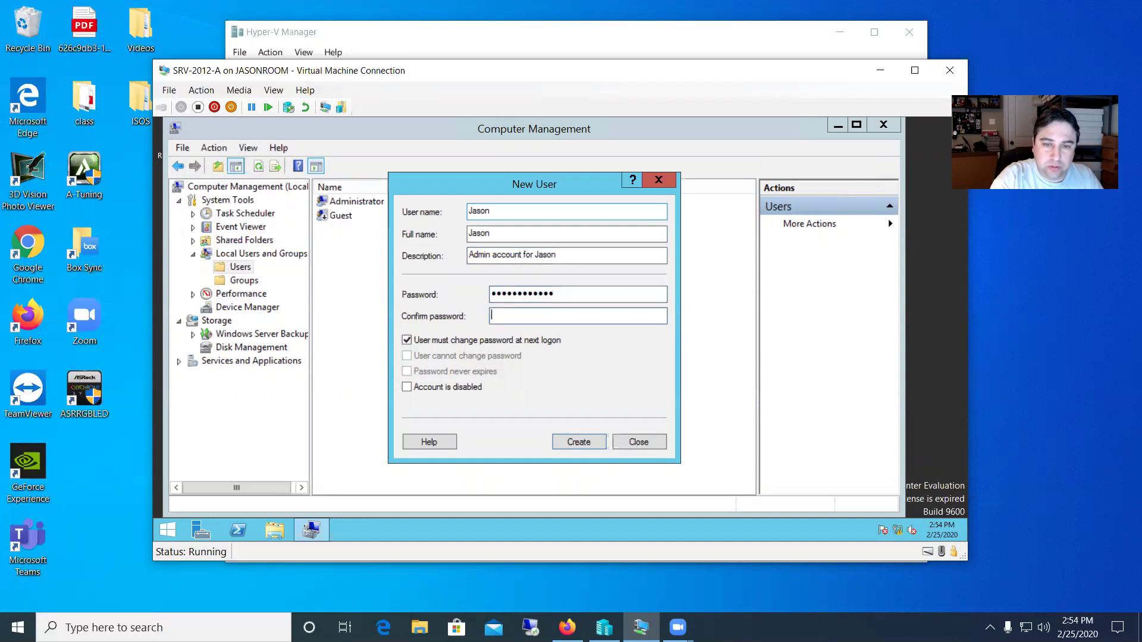
text(••••••••••••)
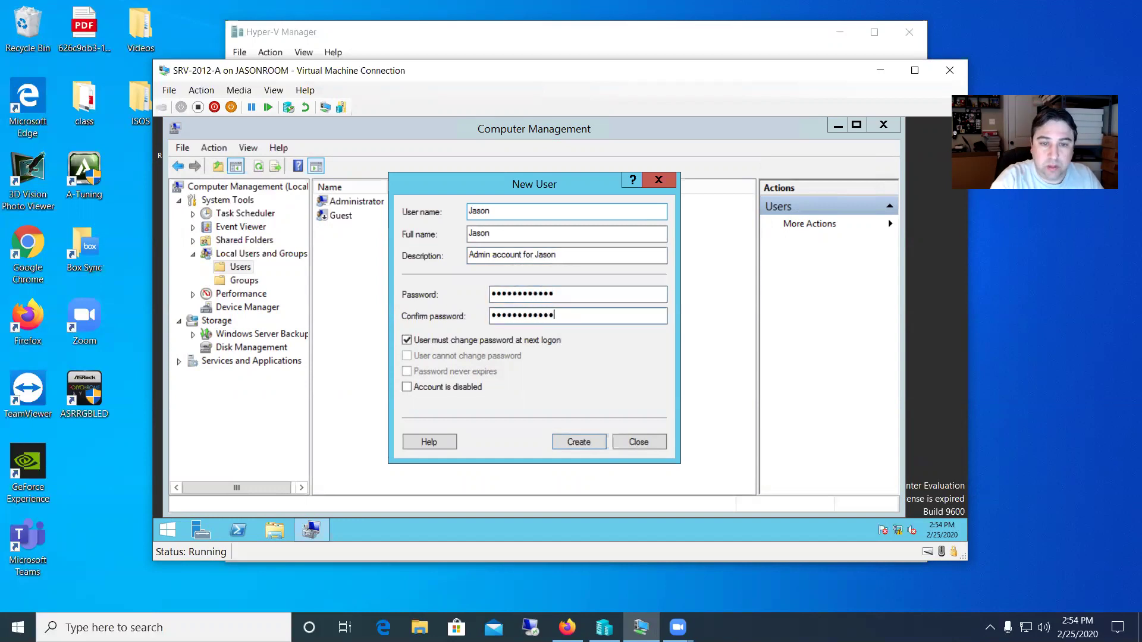
- Clear 'must change password at next logon', tick 'Password never expires', and create the account
click(408, 341)
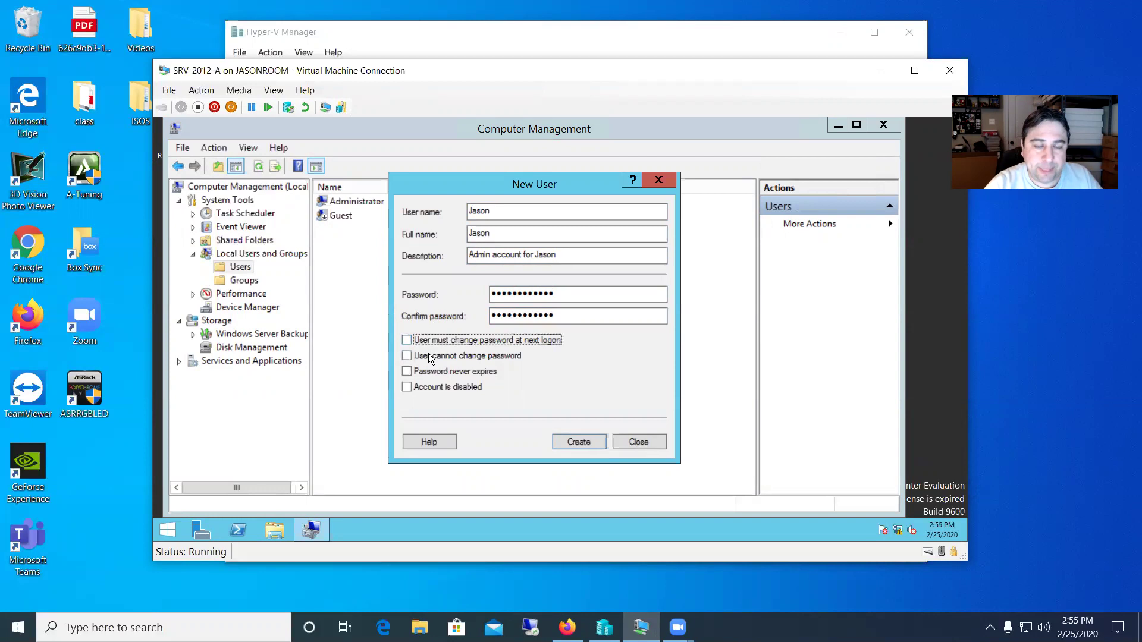
click(407, 371)
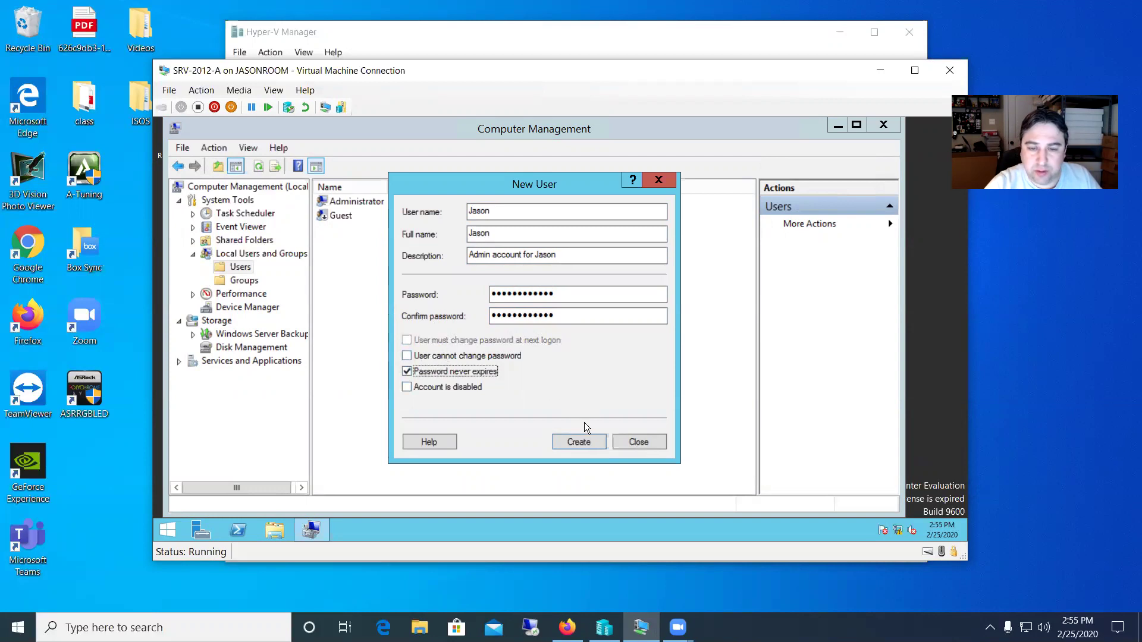
click(579, 442)
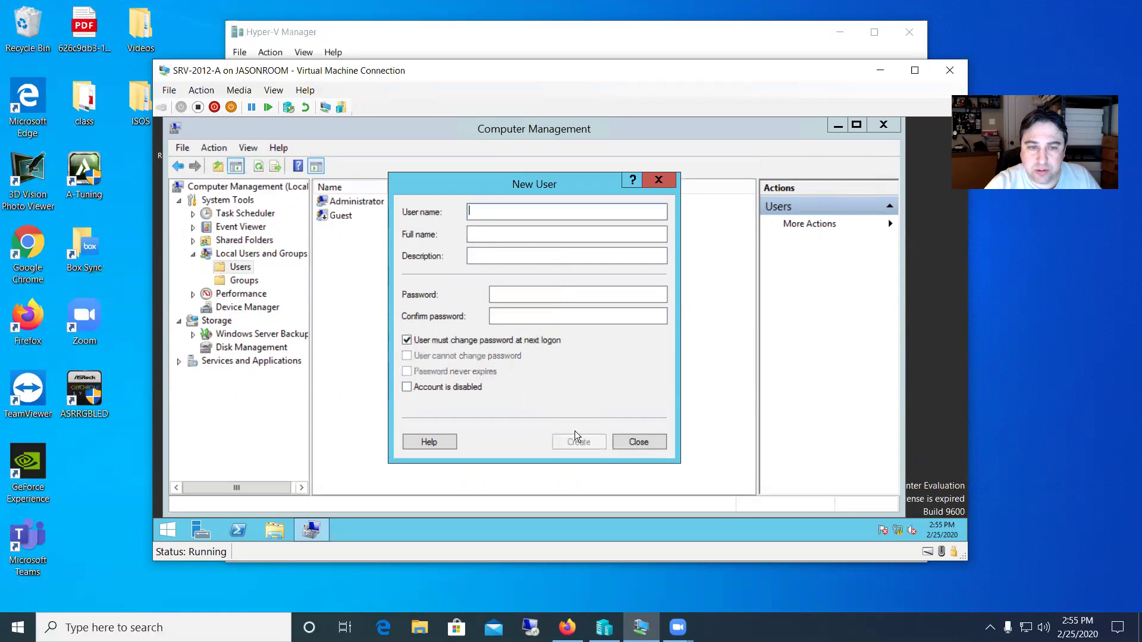
click(646, 442)
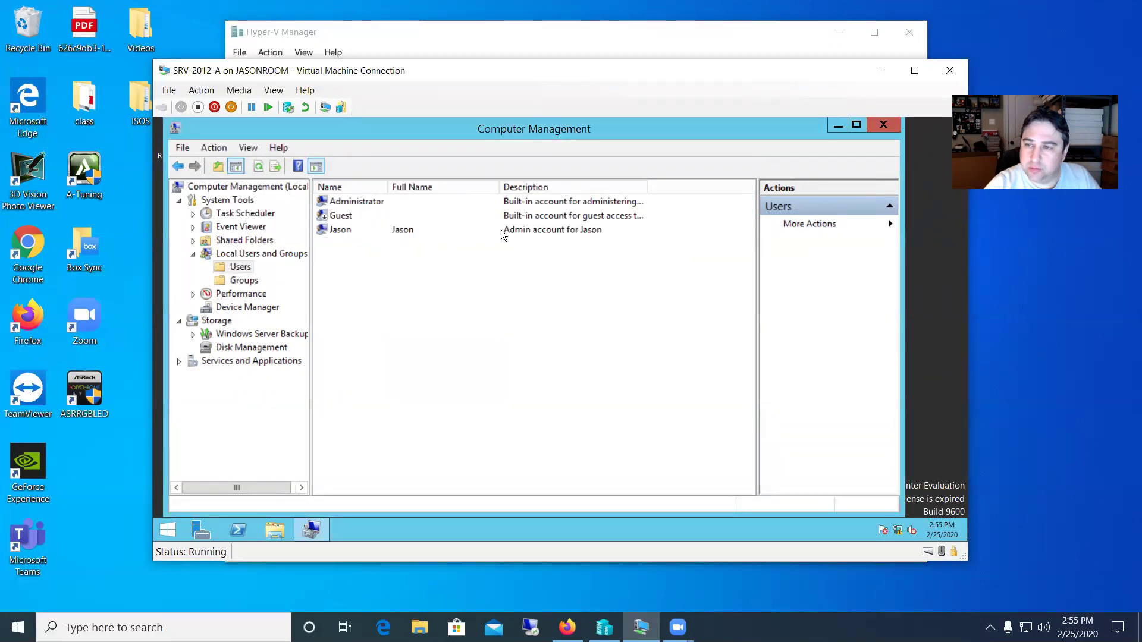
- Start a new user Mike with full name Mike and description 'non admin'
right_click(366, 274)
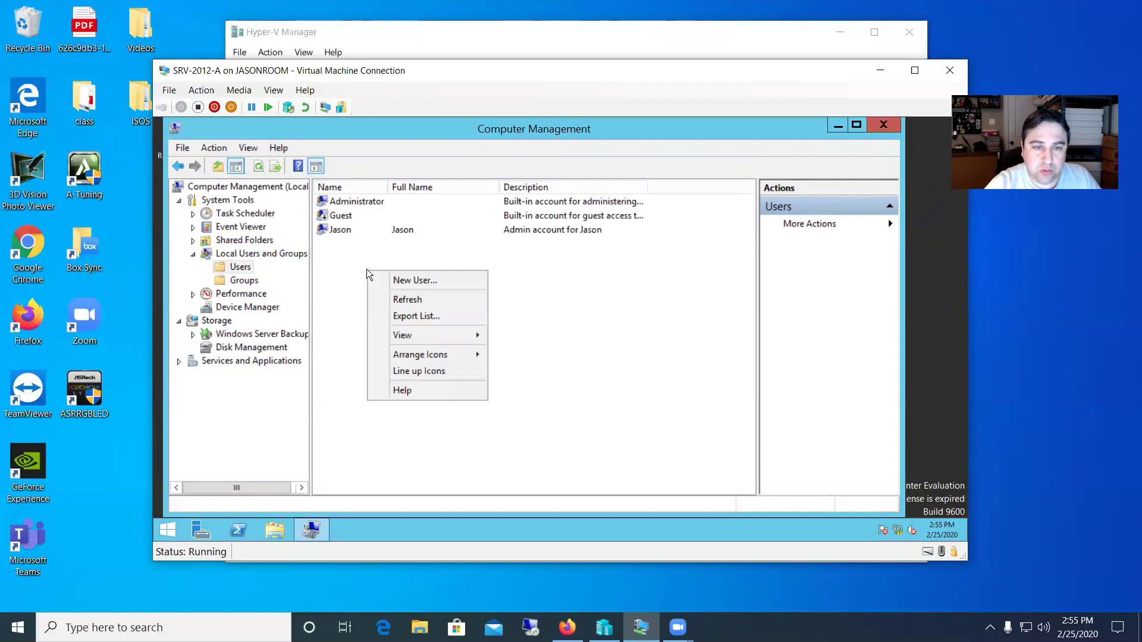
click(402, 280)
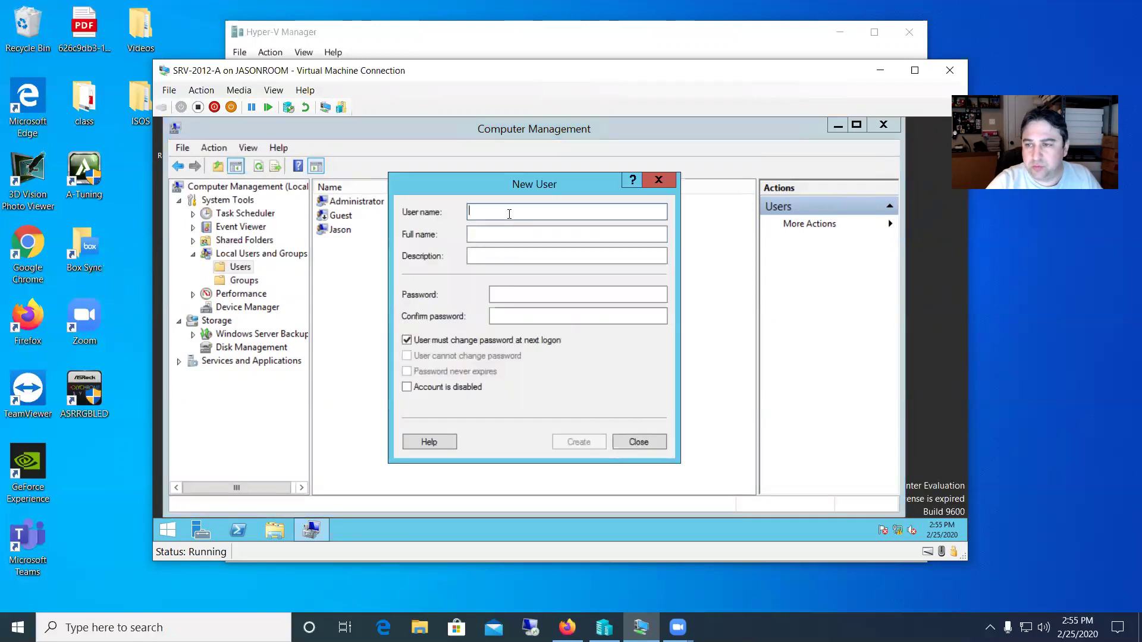
text(Mike)
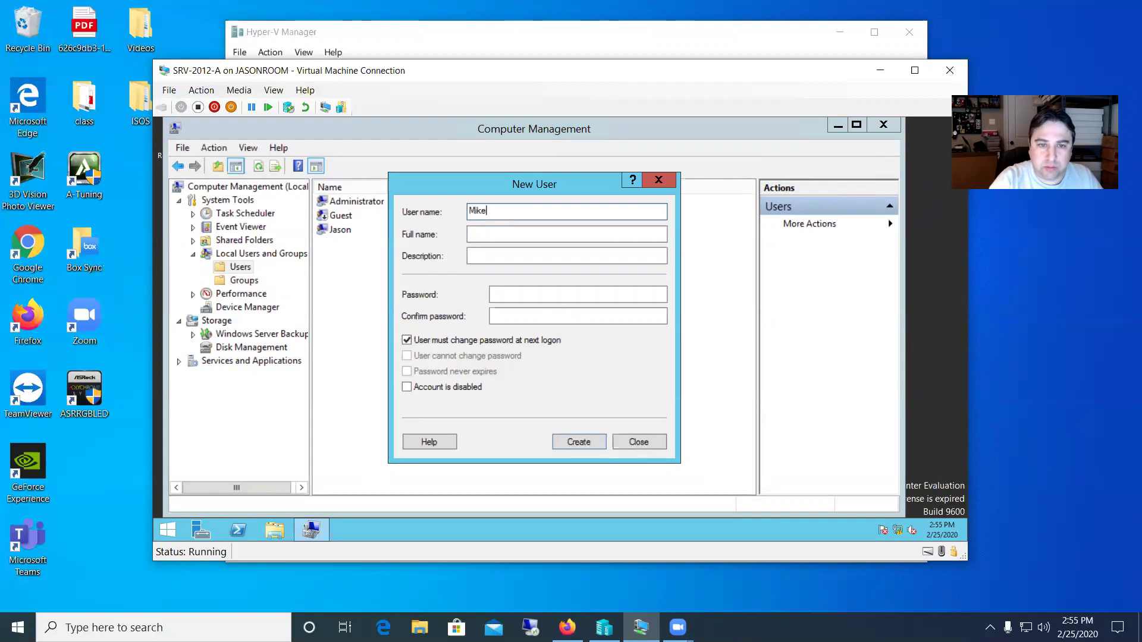
click(523, 238)
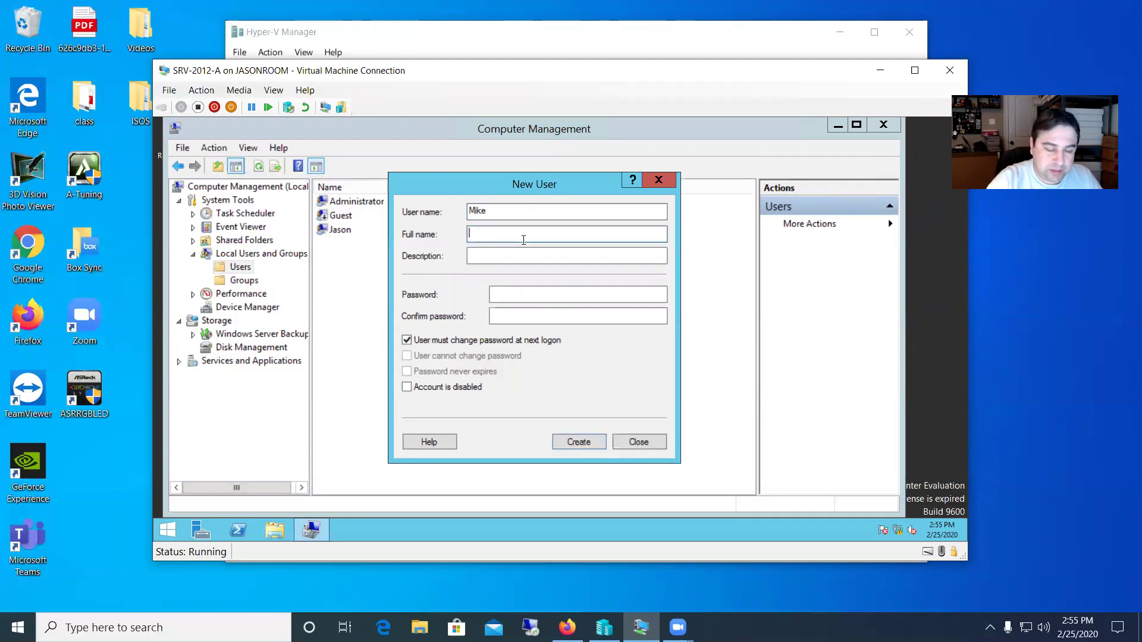
text(Mike)
key(Tab)
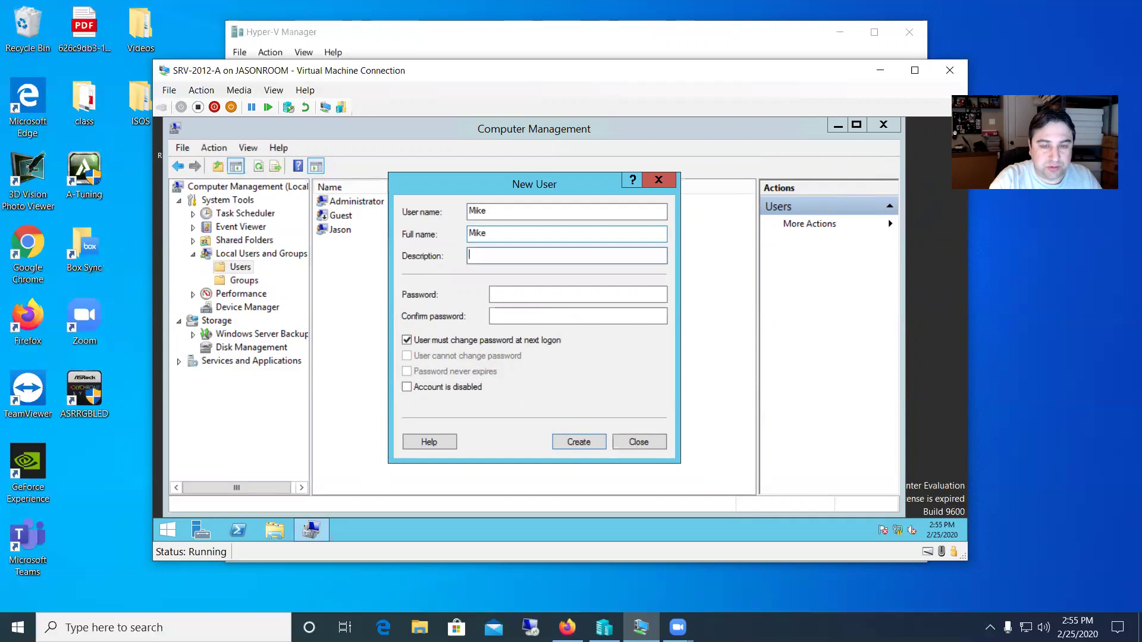
text(non admin)
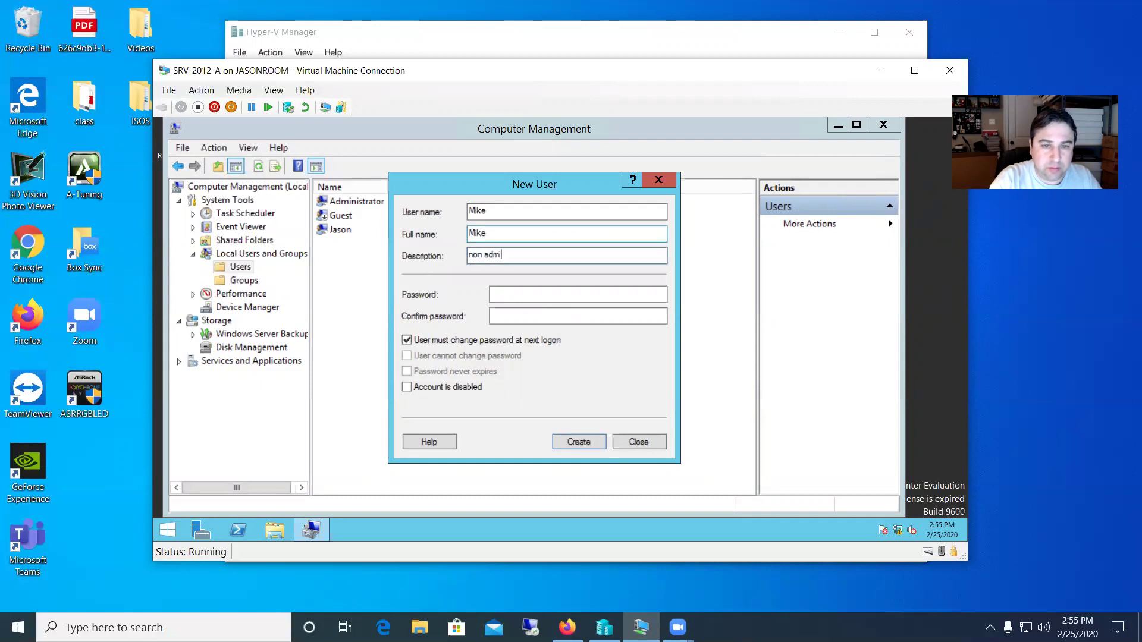
- Enter and confirm Mike's password, then create the account and close the dialog
click(520, 296)
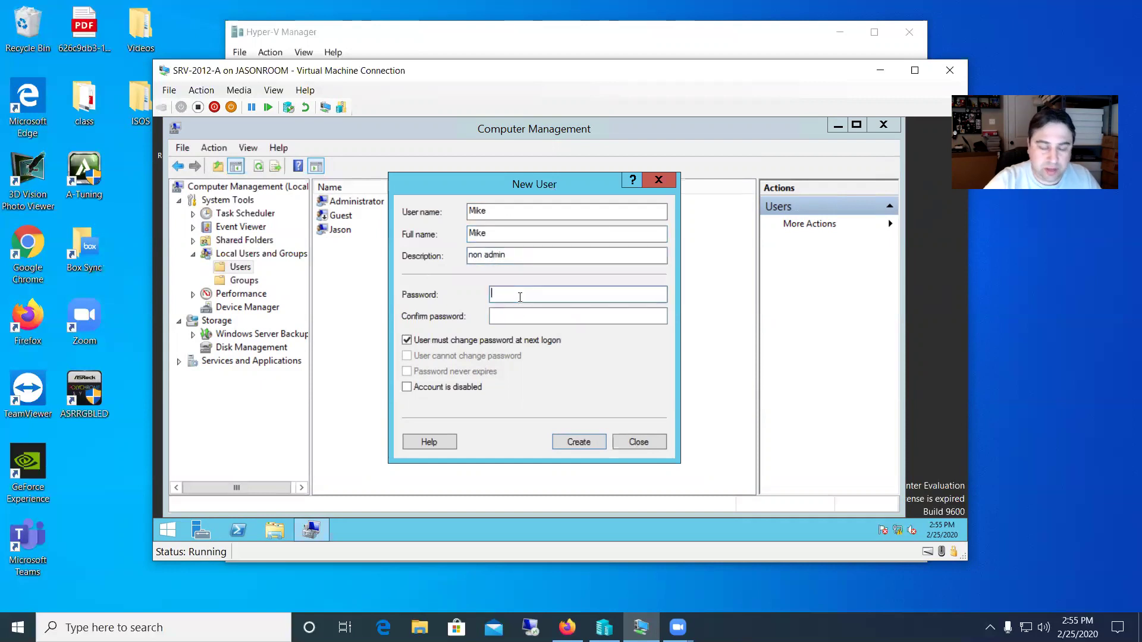
text(************)
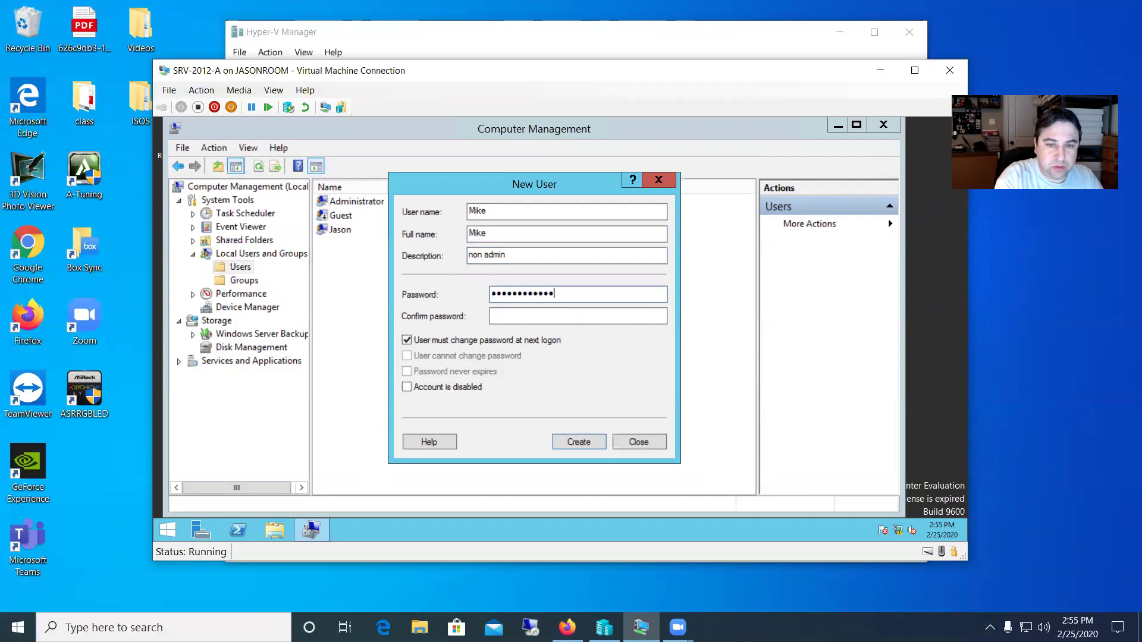
key(Tab)
text(************)
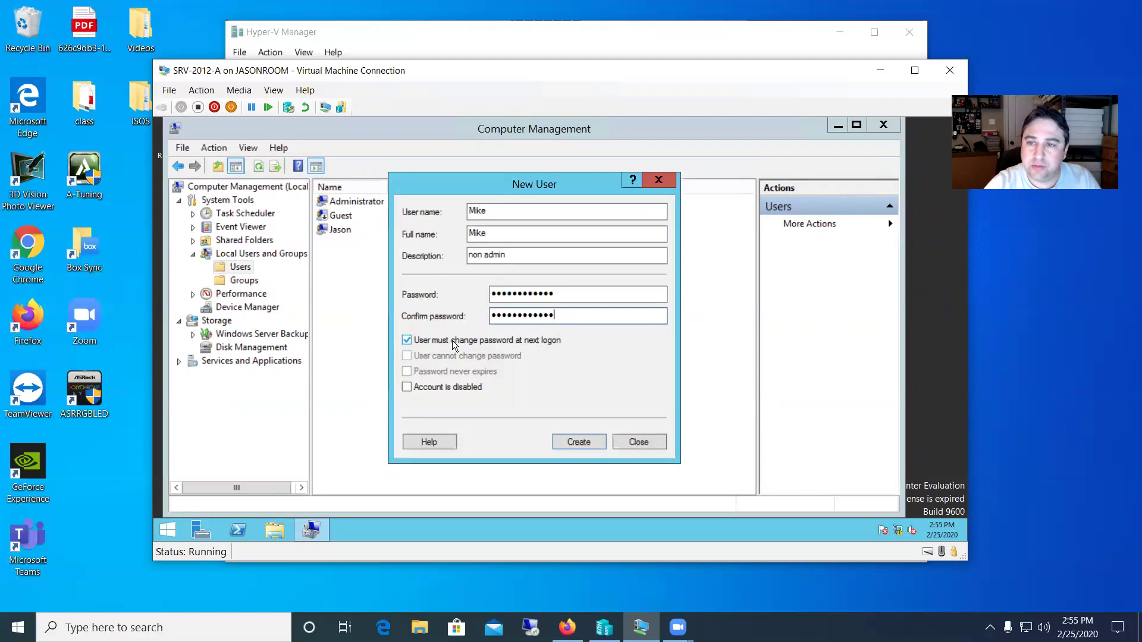
click(584, 443)
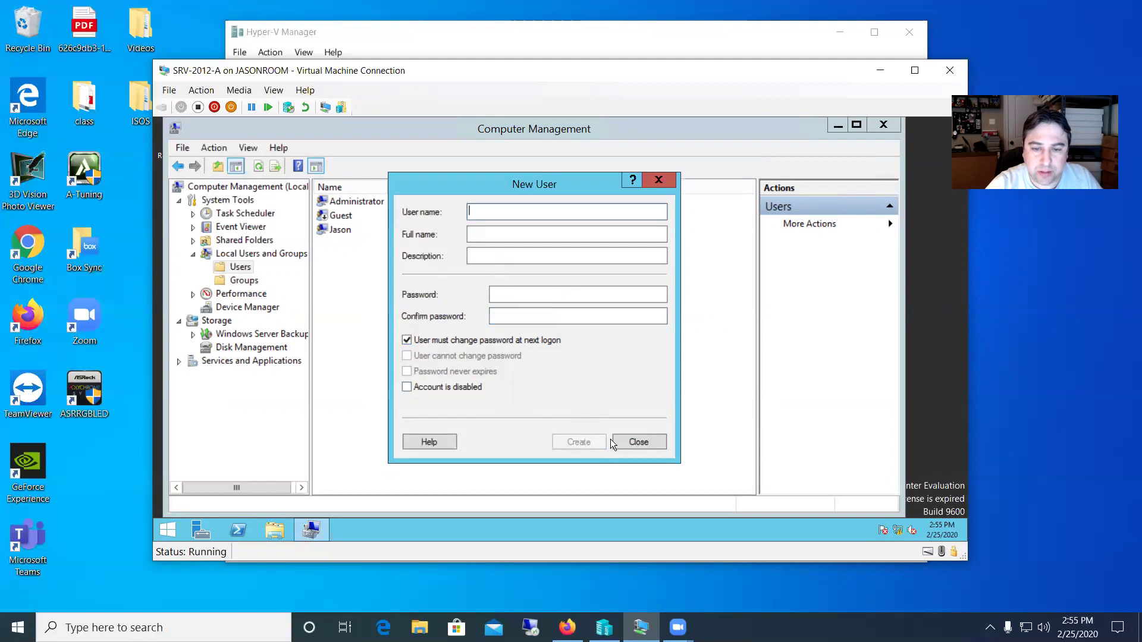
click(634, 439)
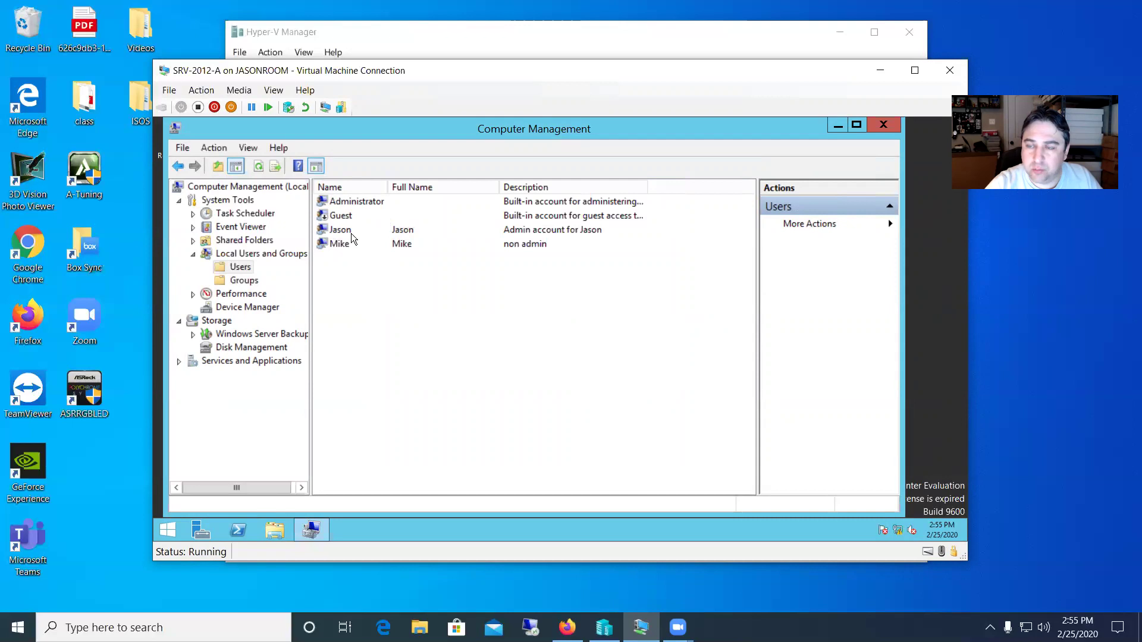
- Add jason as a member of the Administrators group, then close Computer Management
click(252, 287)
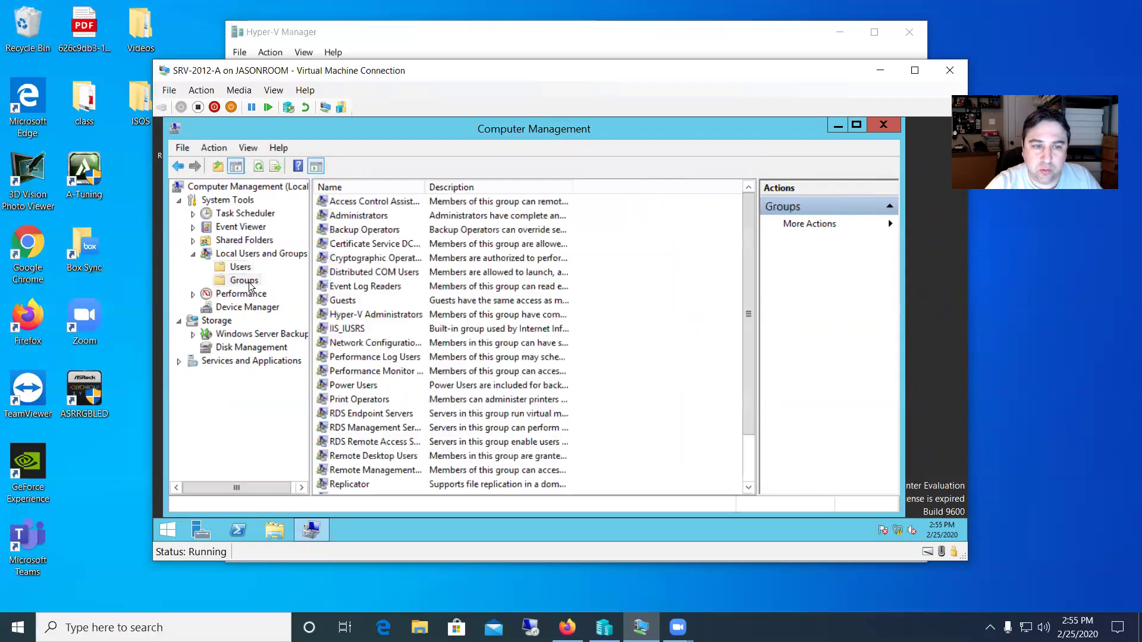
double_click(369, 217)
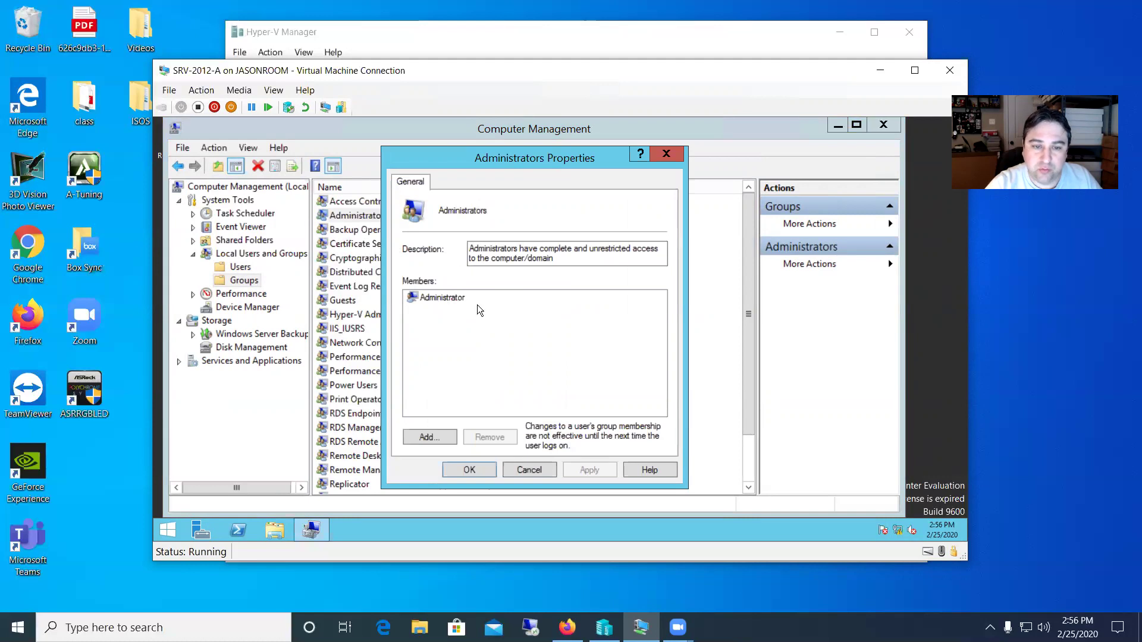
click(438, 437)
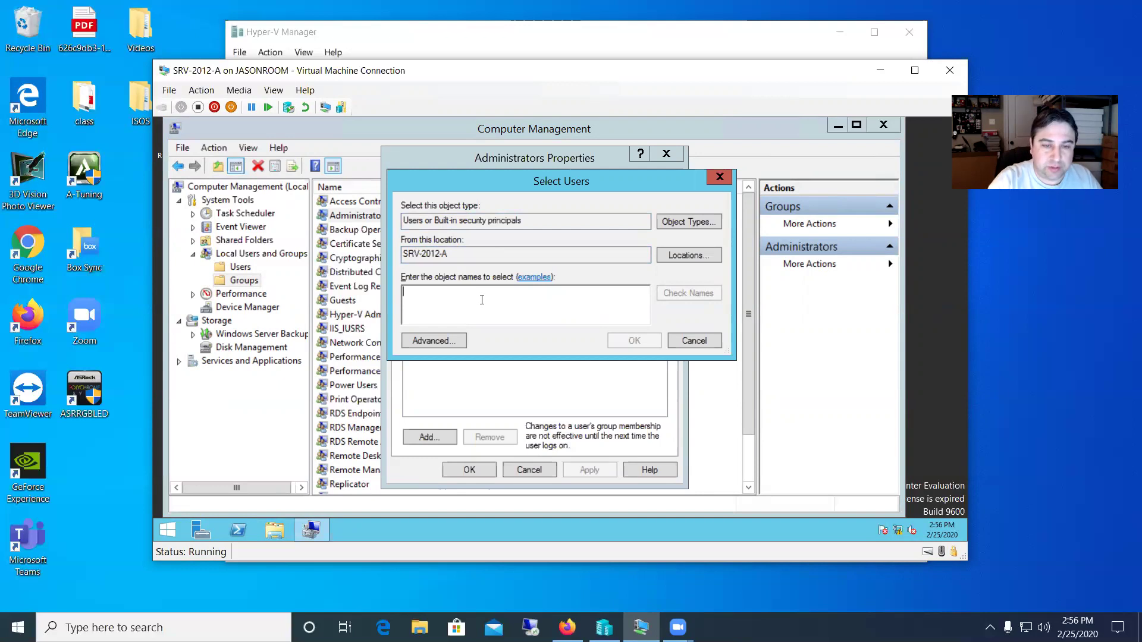
text(jason)
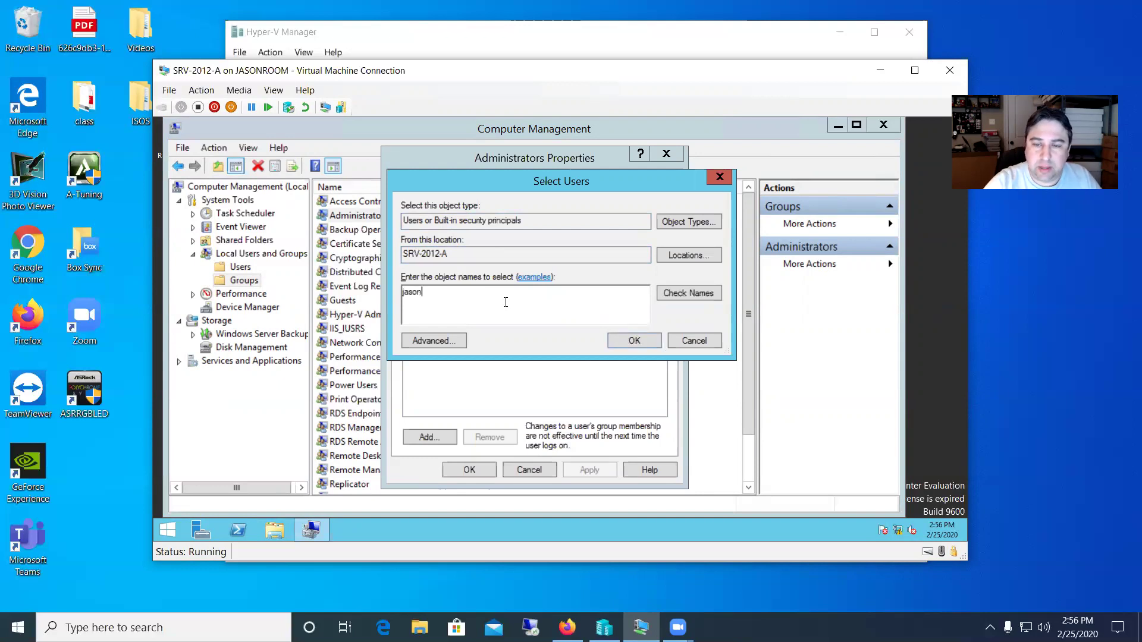
click(682, 292)
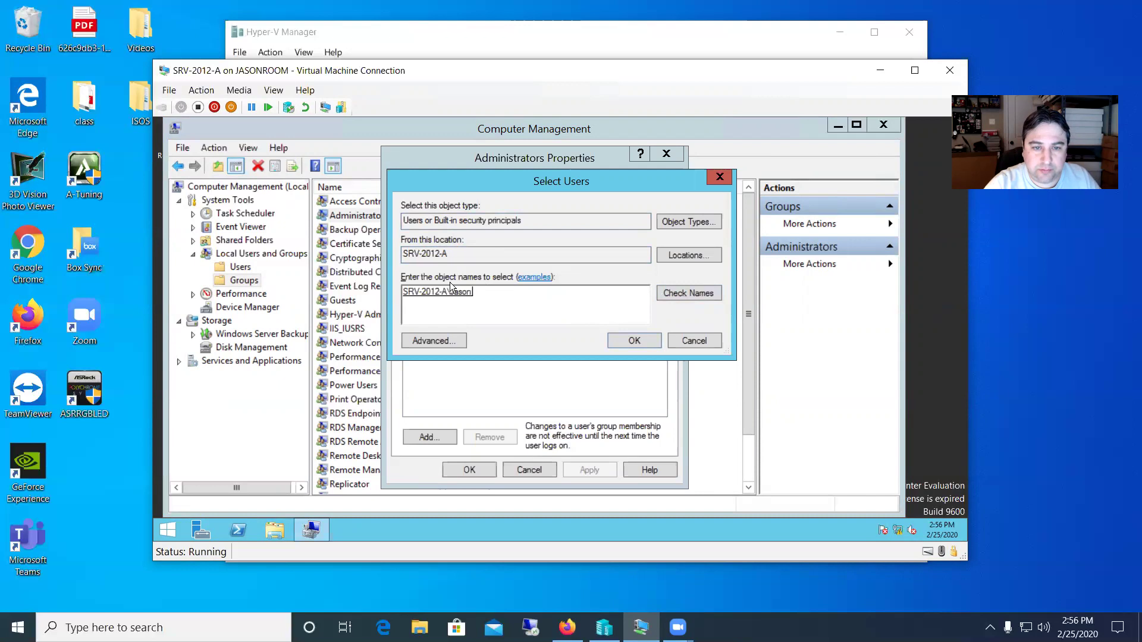
click(625, 339)
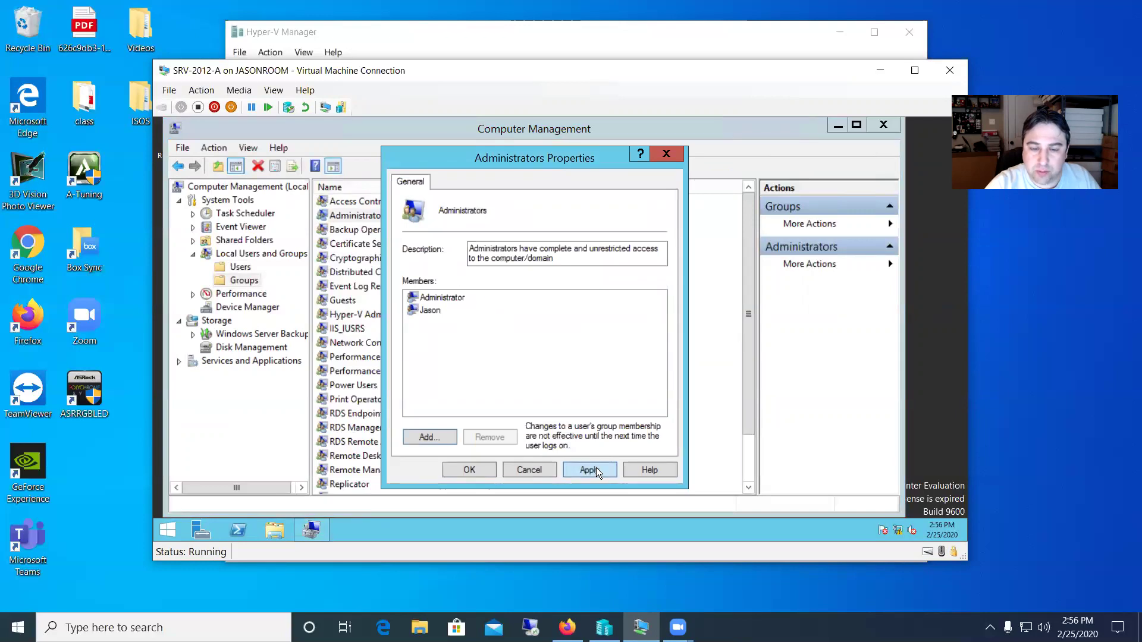
click(468, 470)
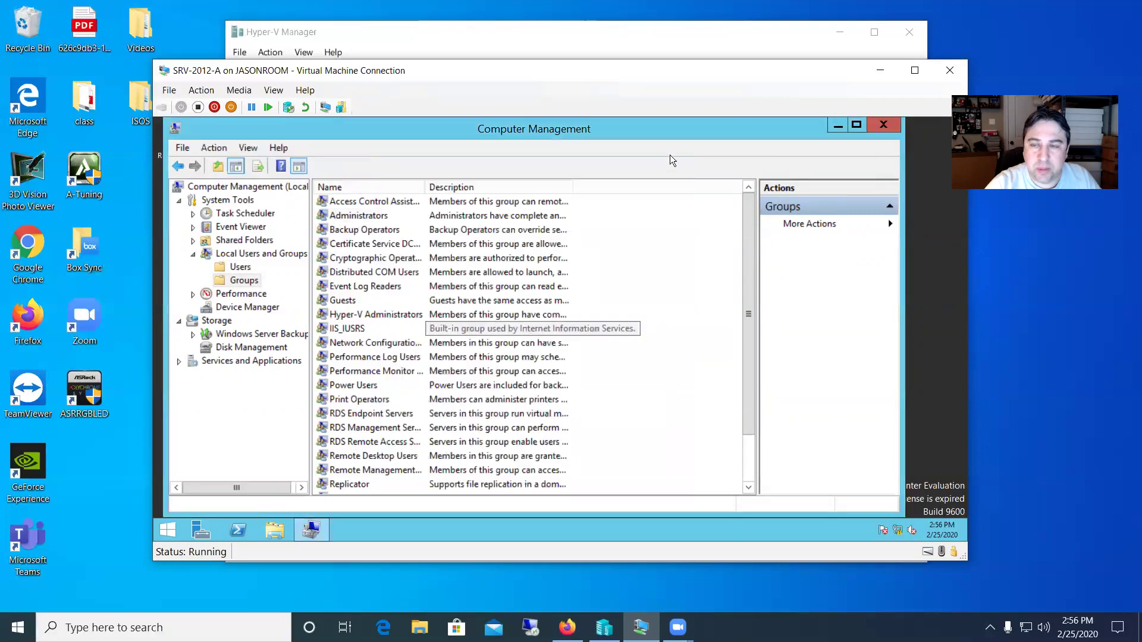
click(884, 125)
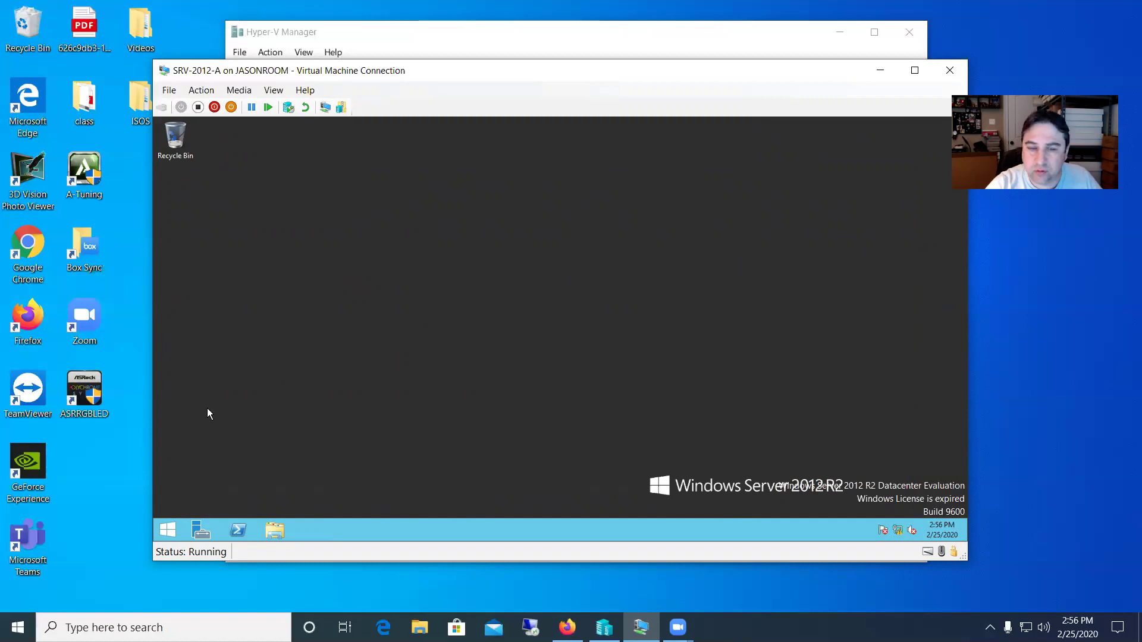
- Sign the Administrator out from the Start screen's account menu
click(167, 531)
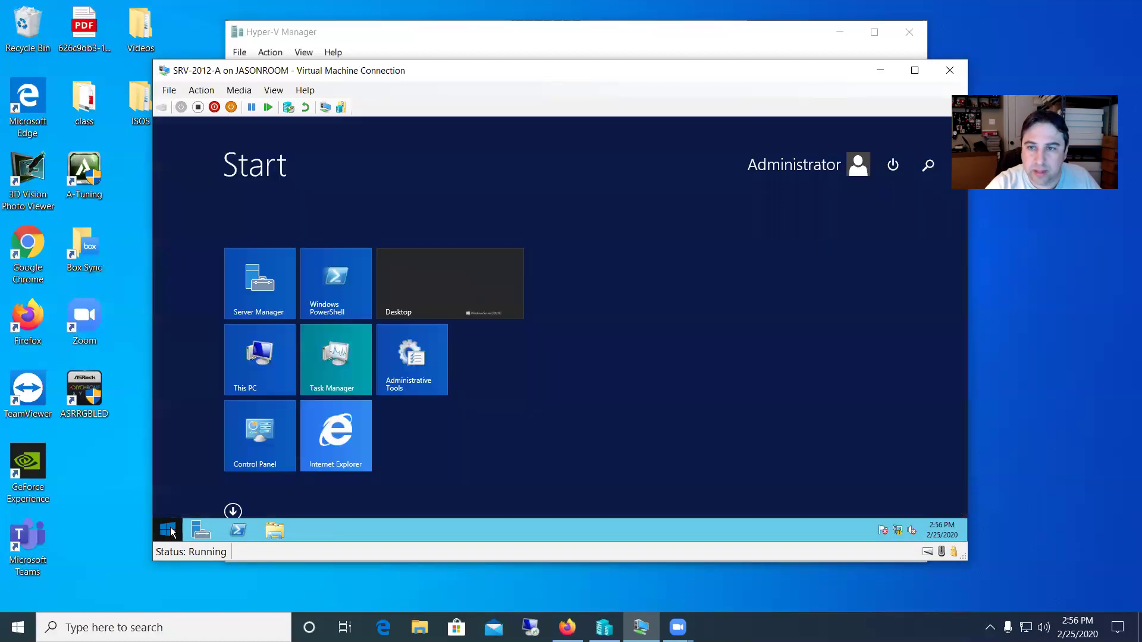
click(795, 168)
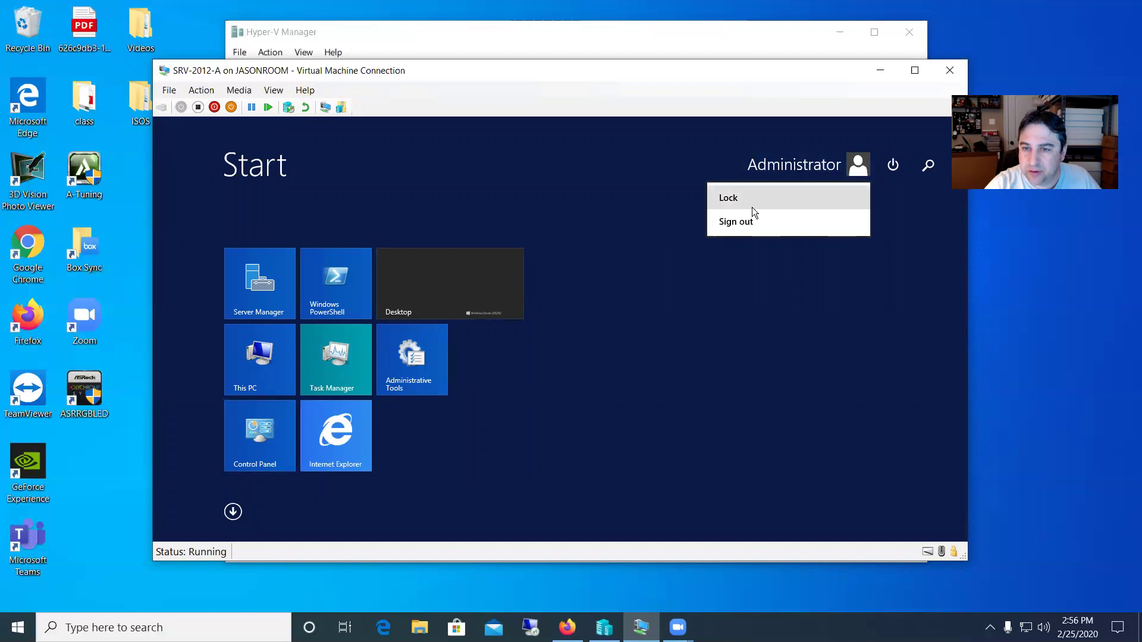
click(748, 223)
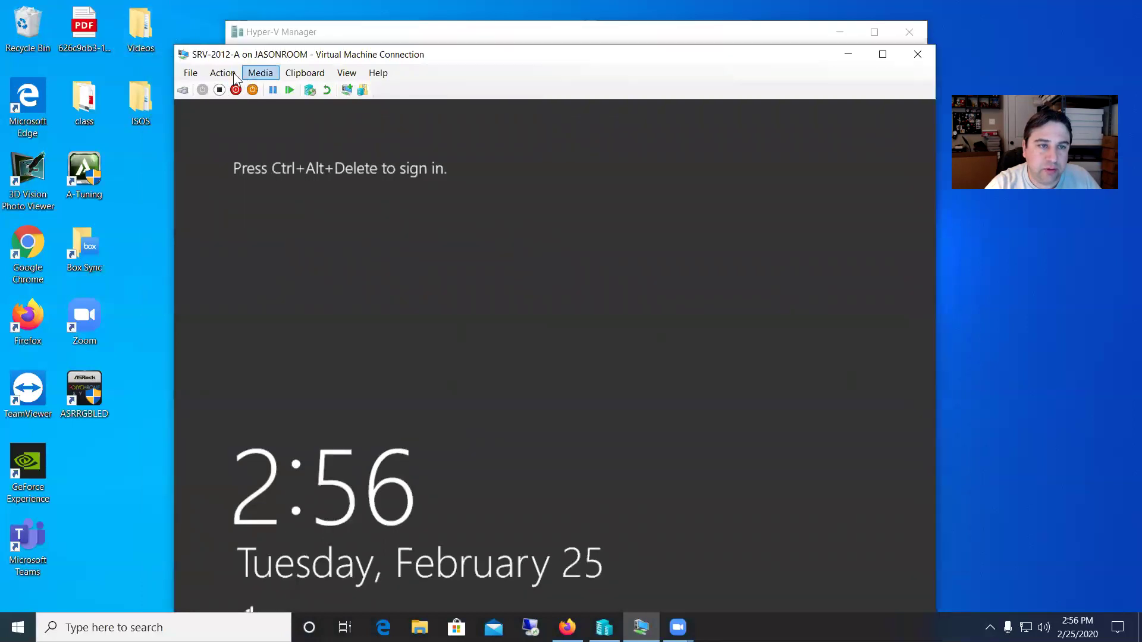
- Send Ctrl+Alt+Delete to the VM and submit Mike's current password on his tile
click(232, 72)
click(248, 87)
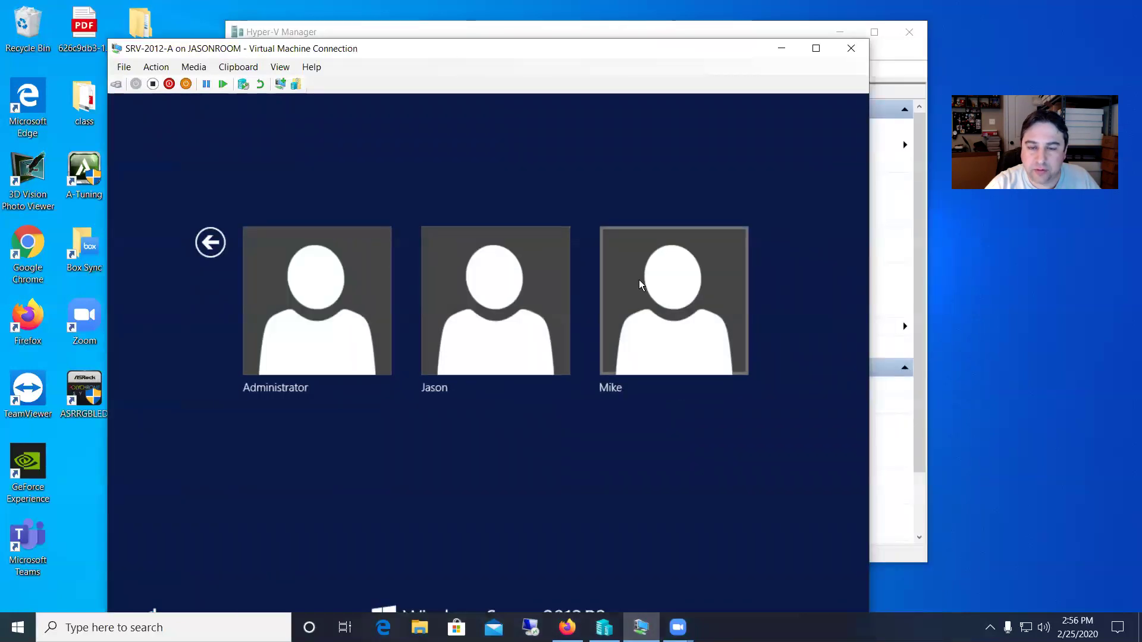
click(641, 284)
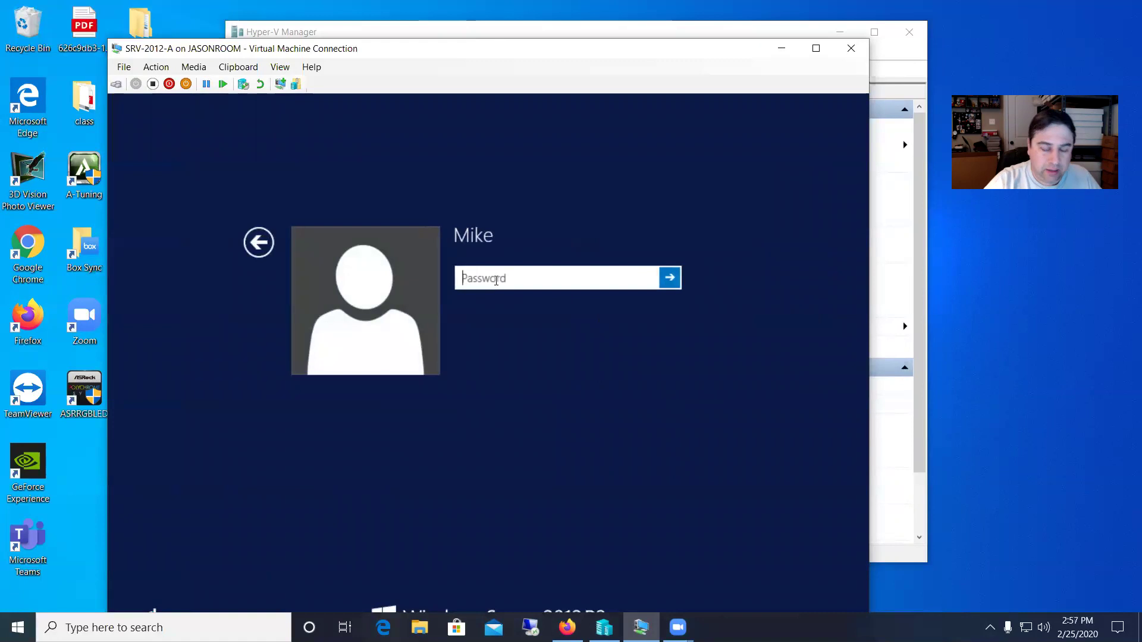
text(••••••••••••)
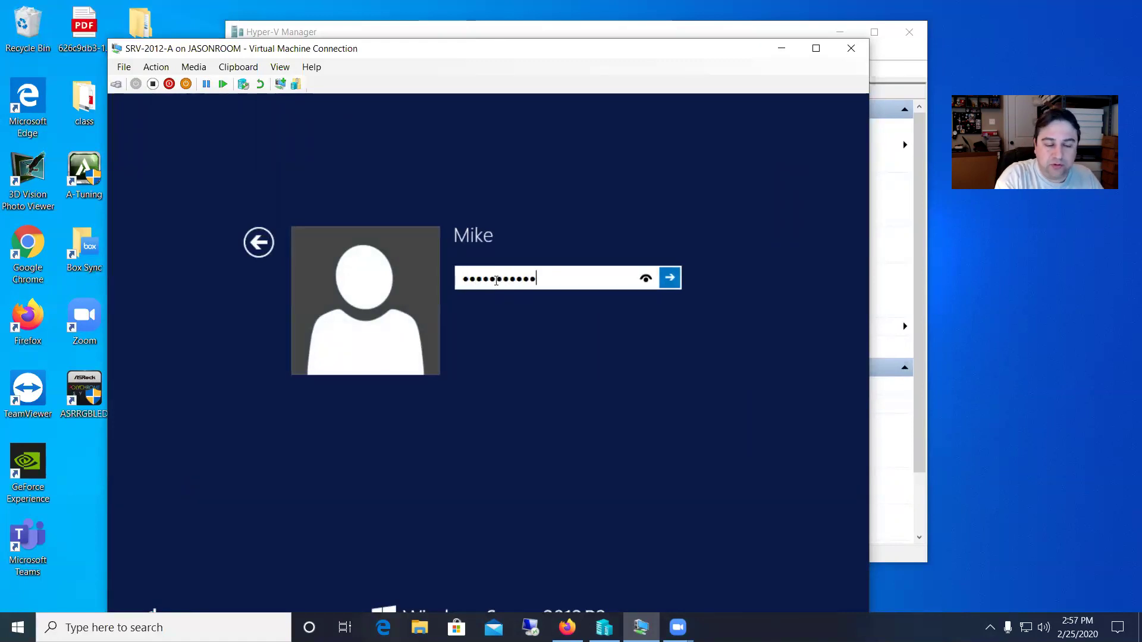
click(670, 278)
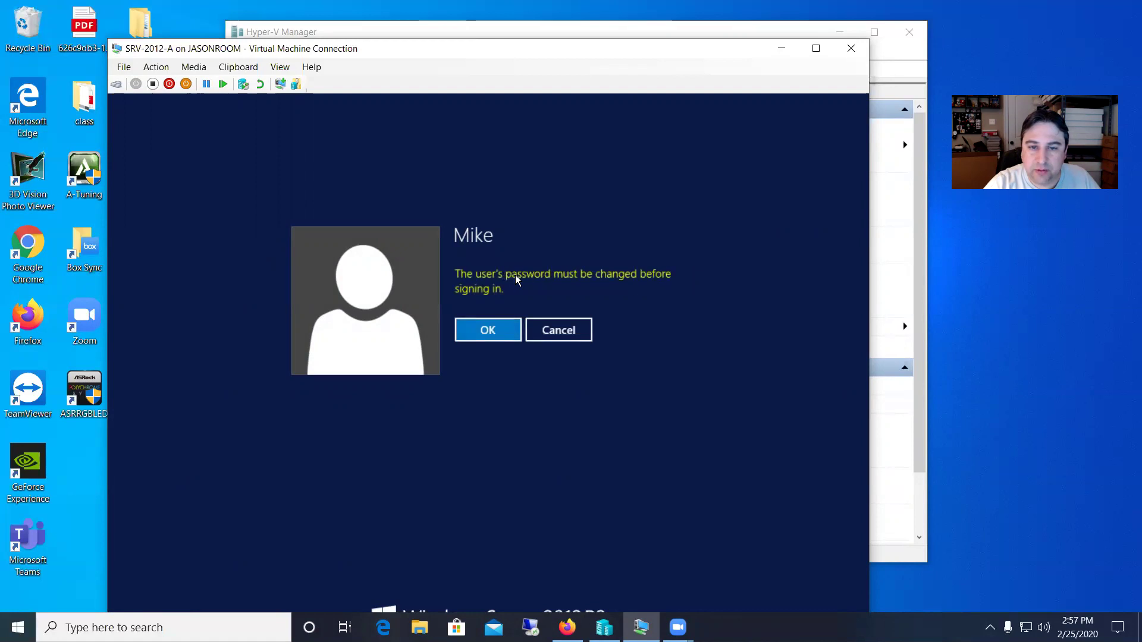
- Try a simple new password for Mike, which is rejected for not meeting requirements
click(513, 329)
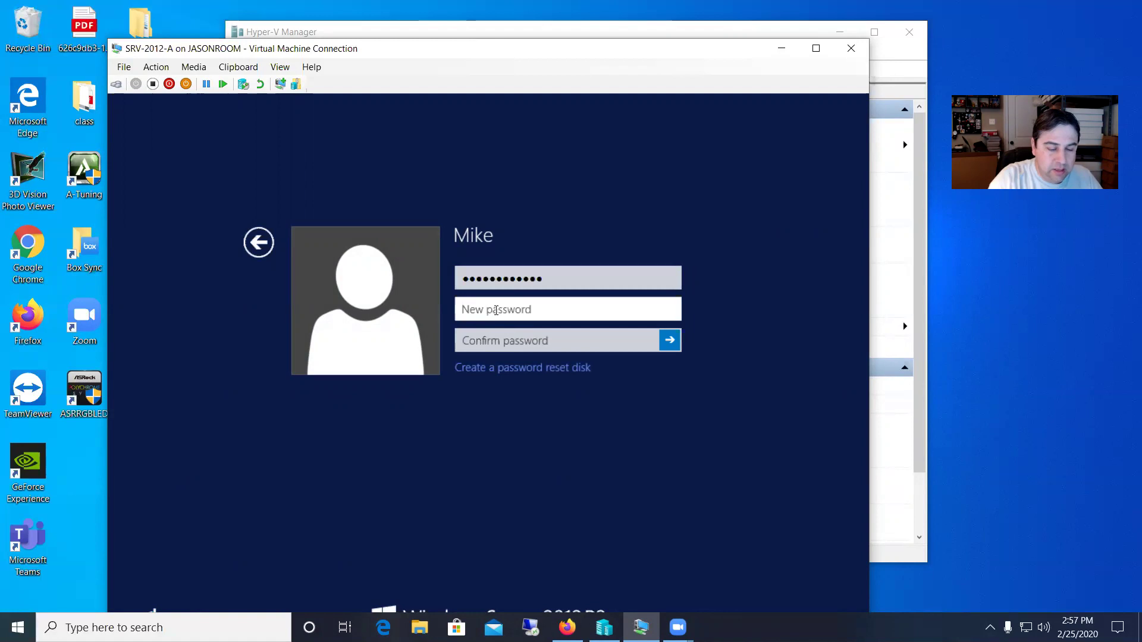
text(Password1)
key(Tab)
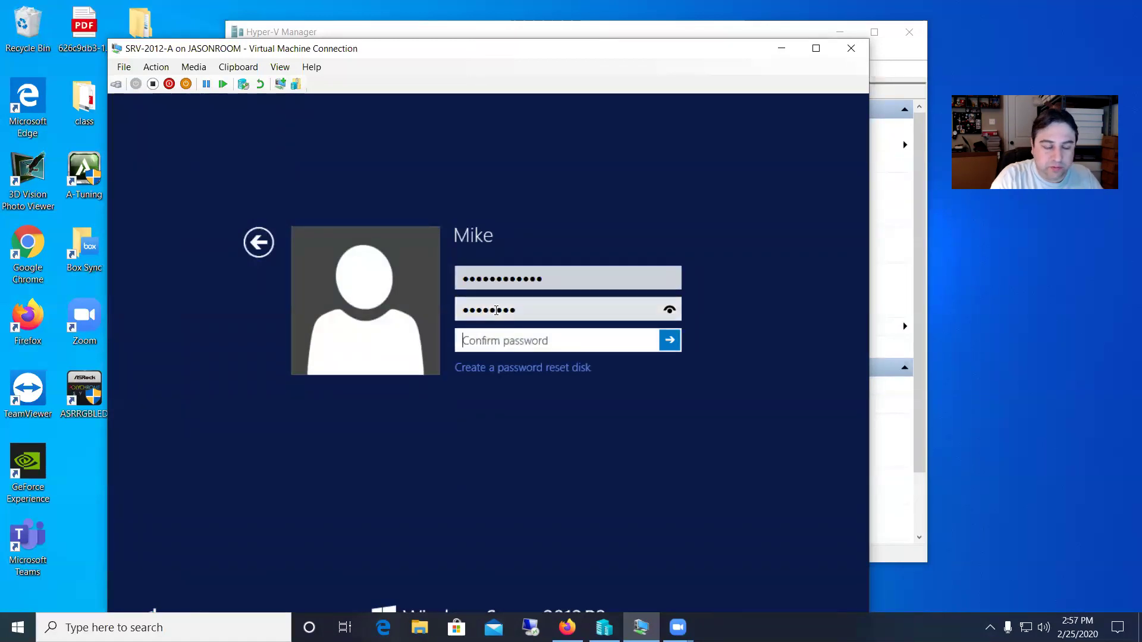
text(Password1)
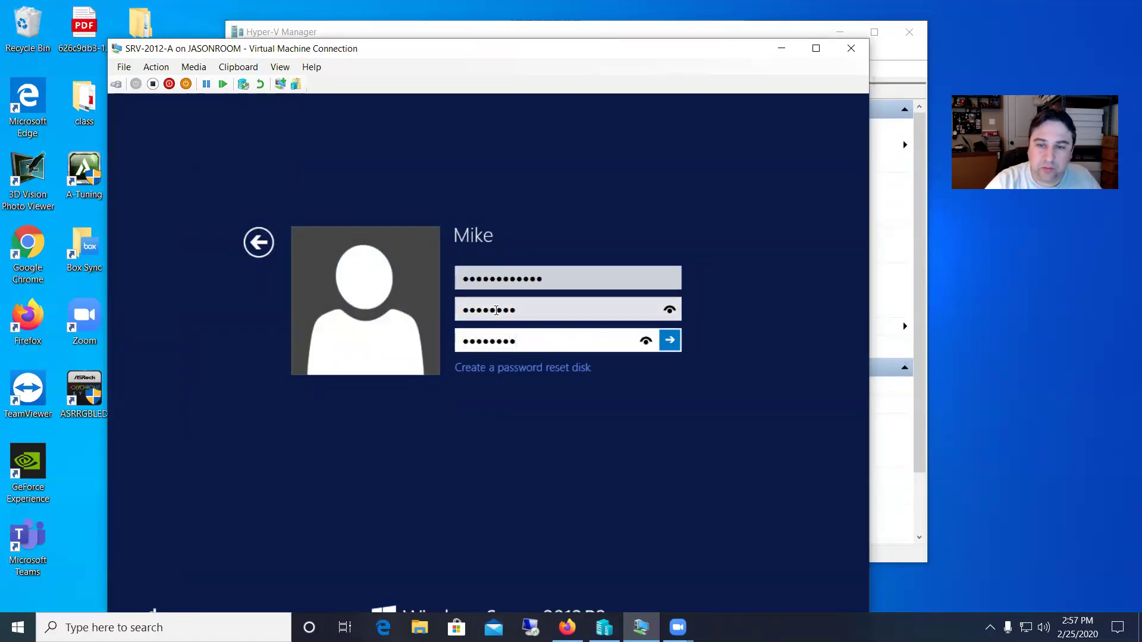
key(Return)
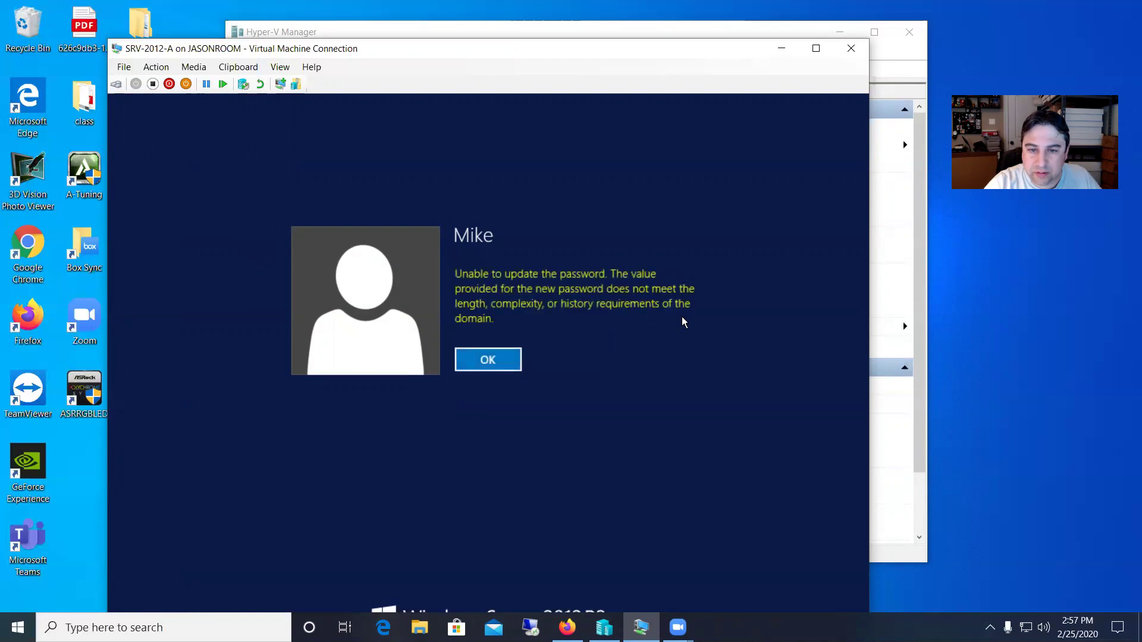
click(504, 366)
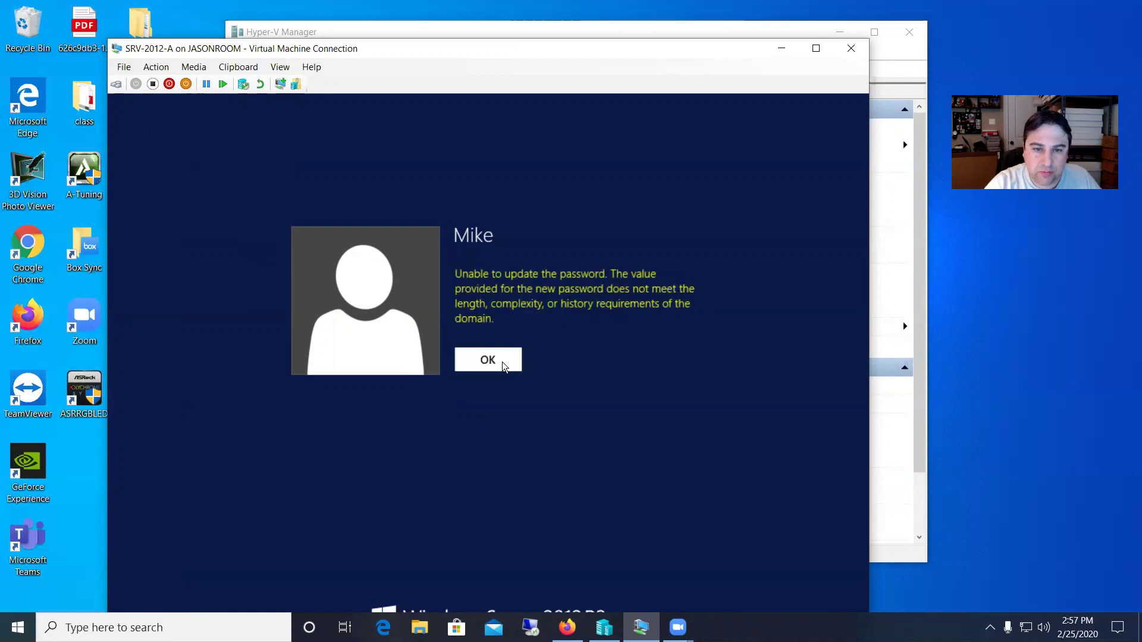
- Re-enter the current password plus a complex new password twice, and submit the change
click(531, 310)
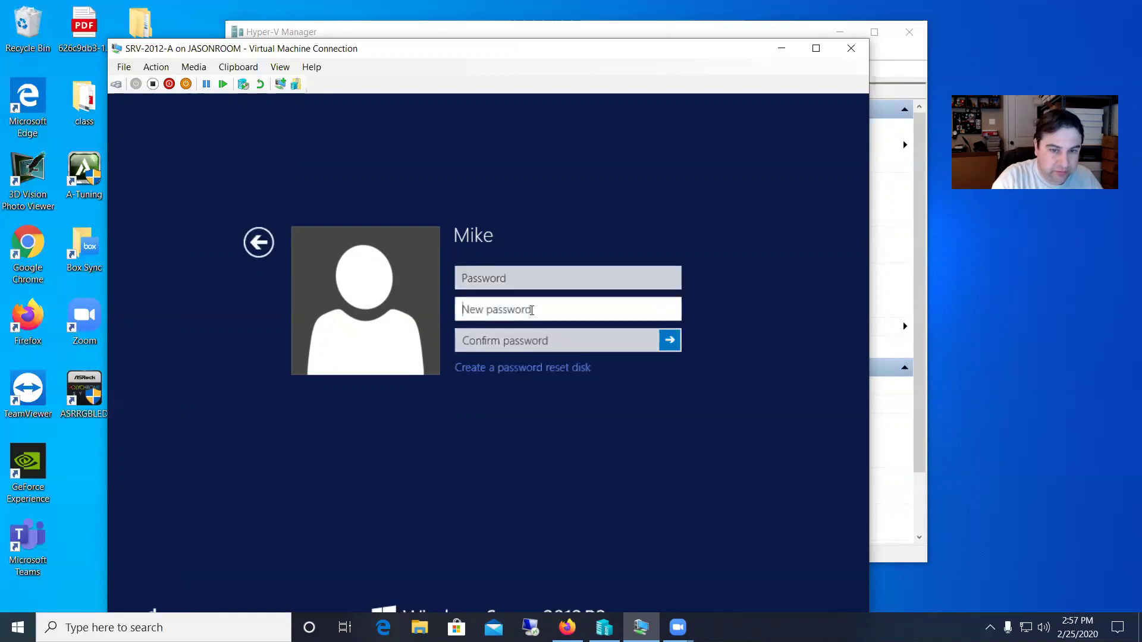
click(516, 283)
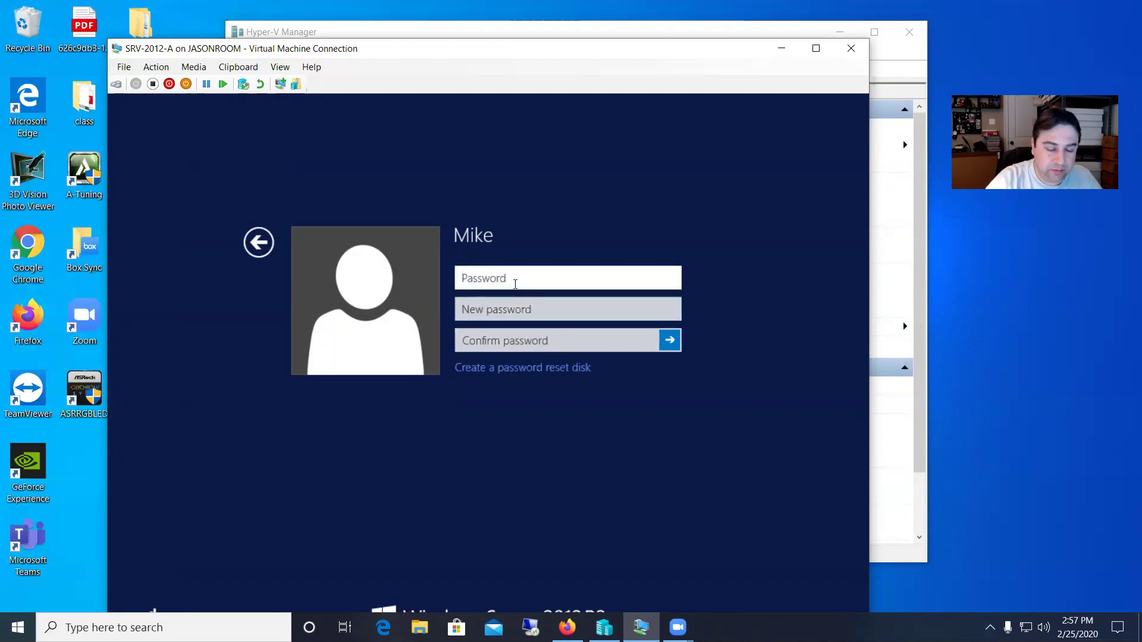
text(Password123!)
key(Tab)
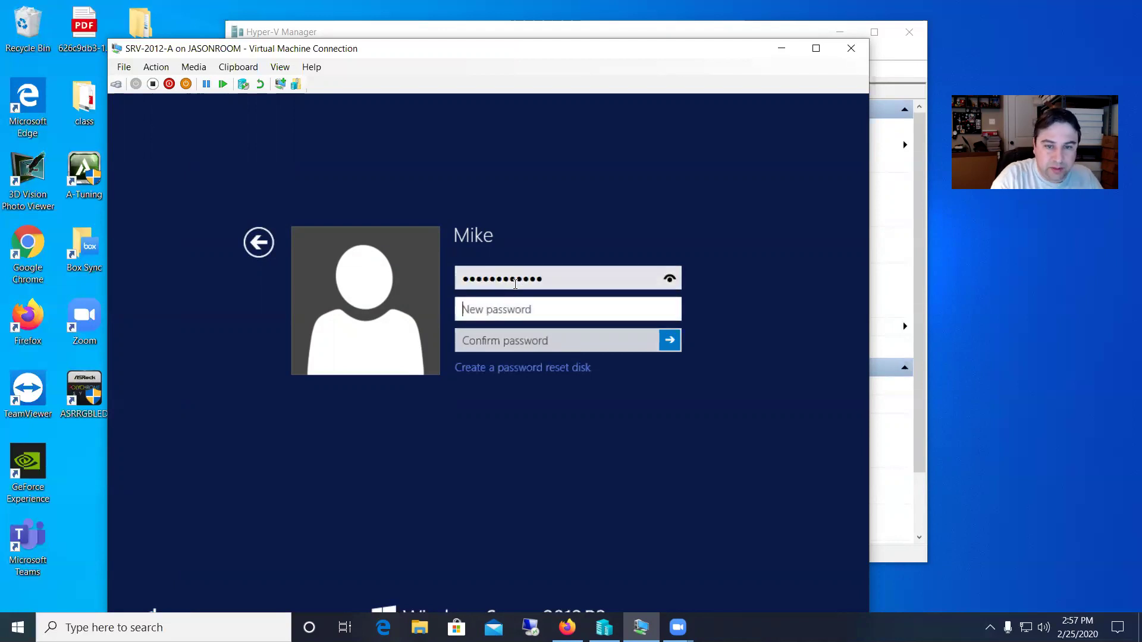
text(P@ssw0rd)
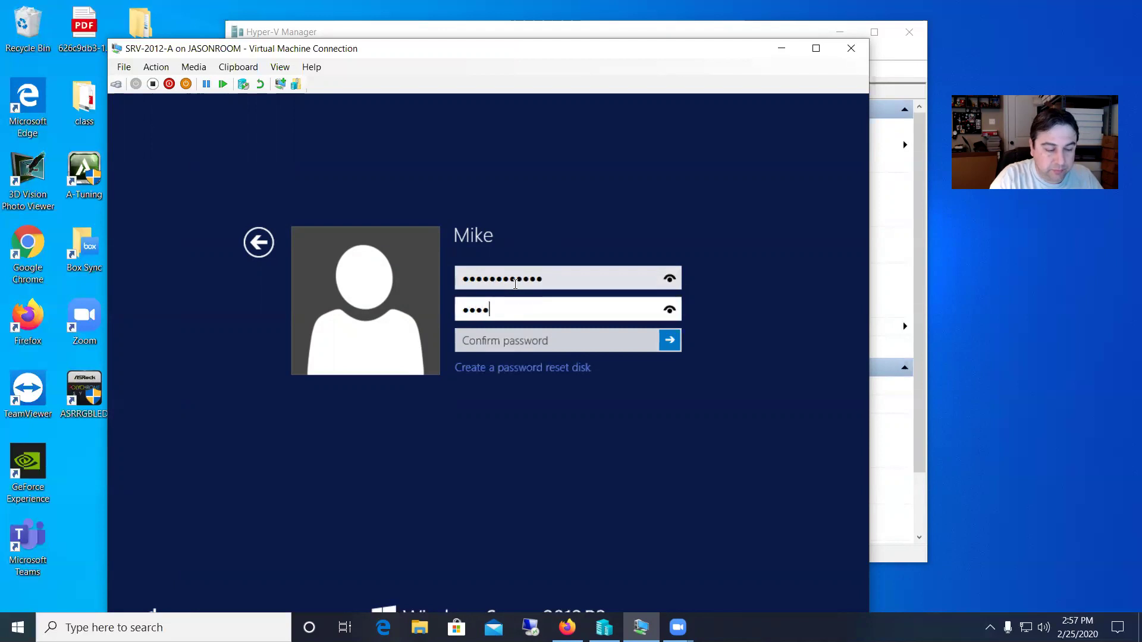
text(123)
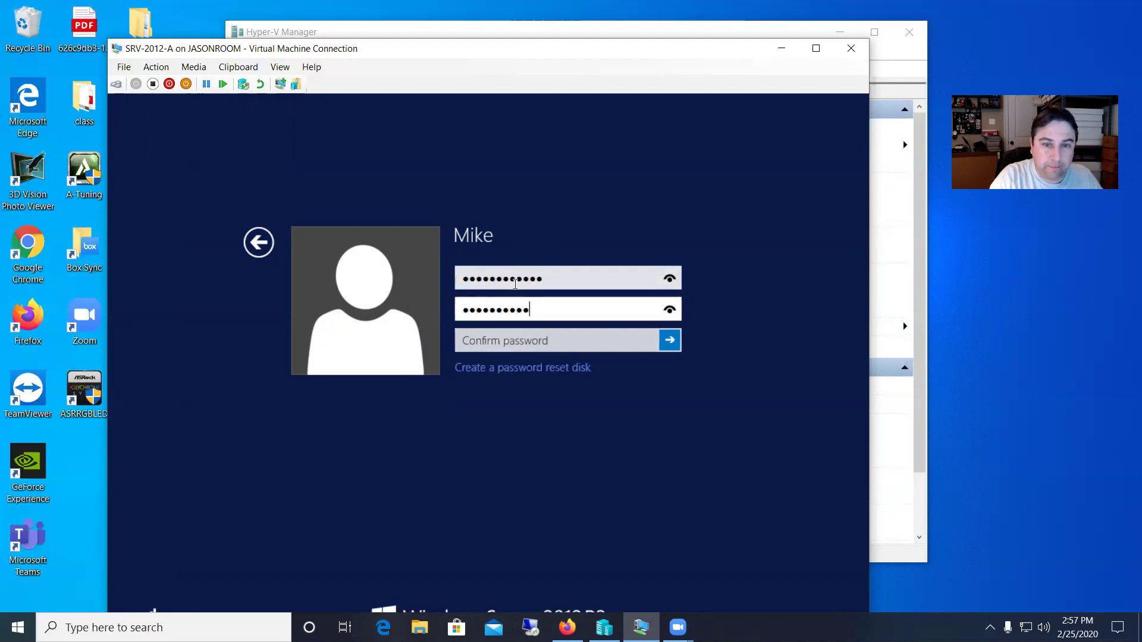
key(Tab)
text(P@ssw0rd)
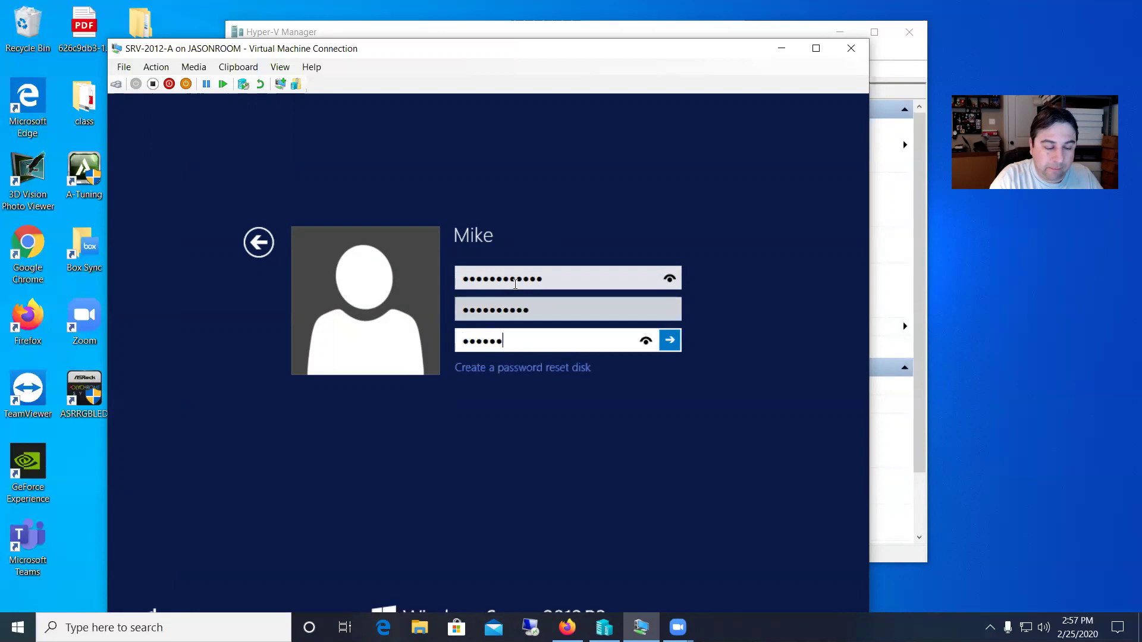
text(123)
key(Return)
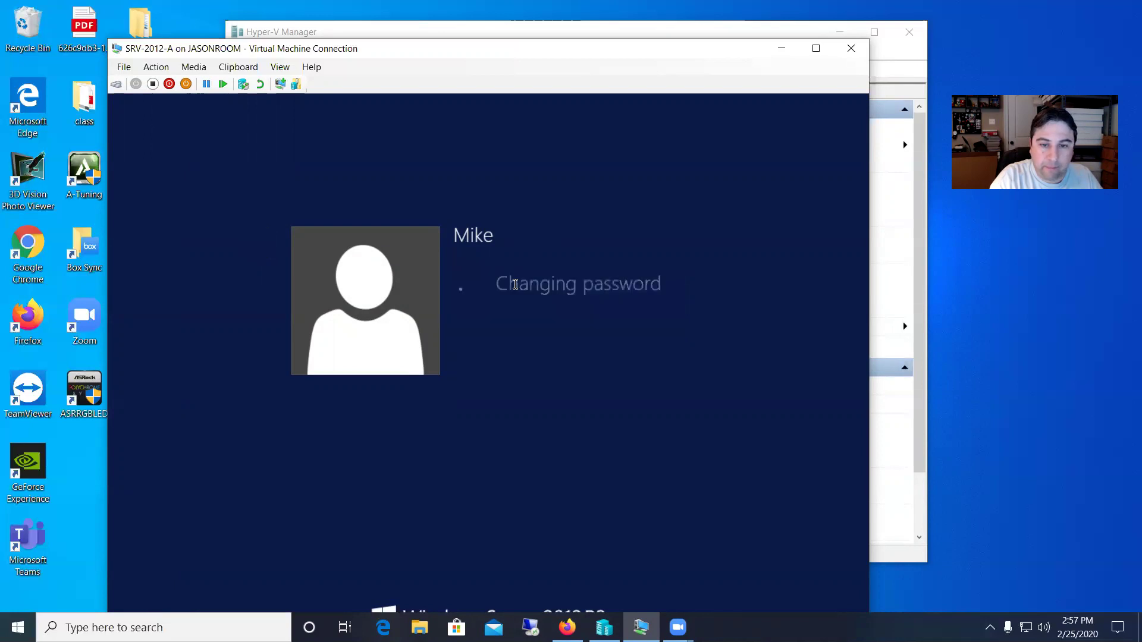
- Finish signing in and see Start's power button report no power options available for Mike
click(475, 300)
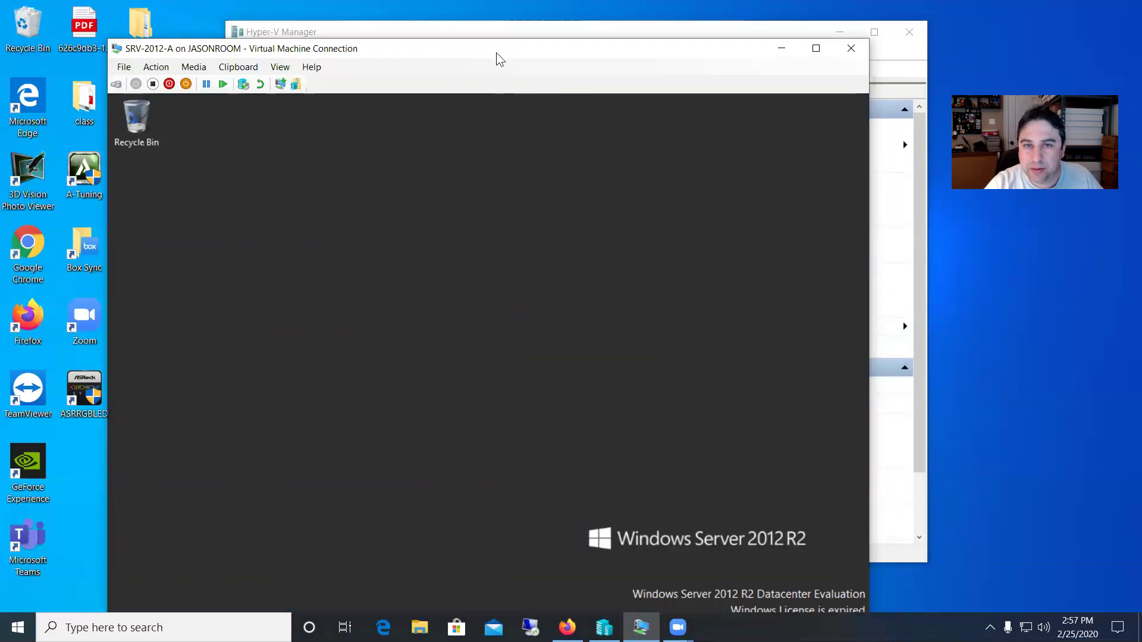
drag(498, 58, 546, 11)
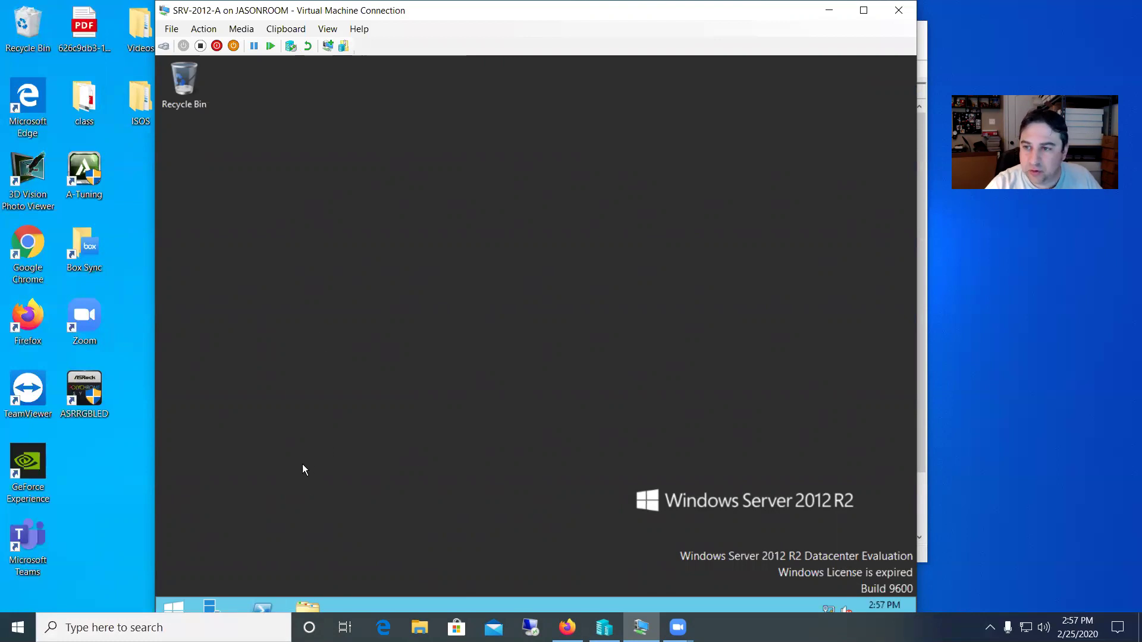
click(175, 607)
click(824, 117)
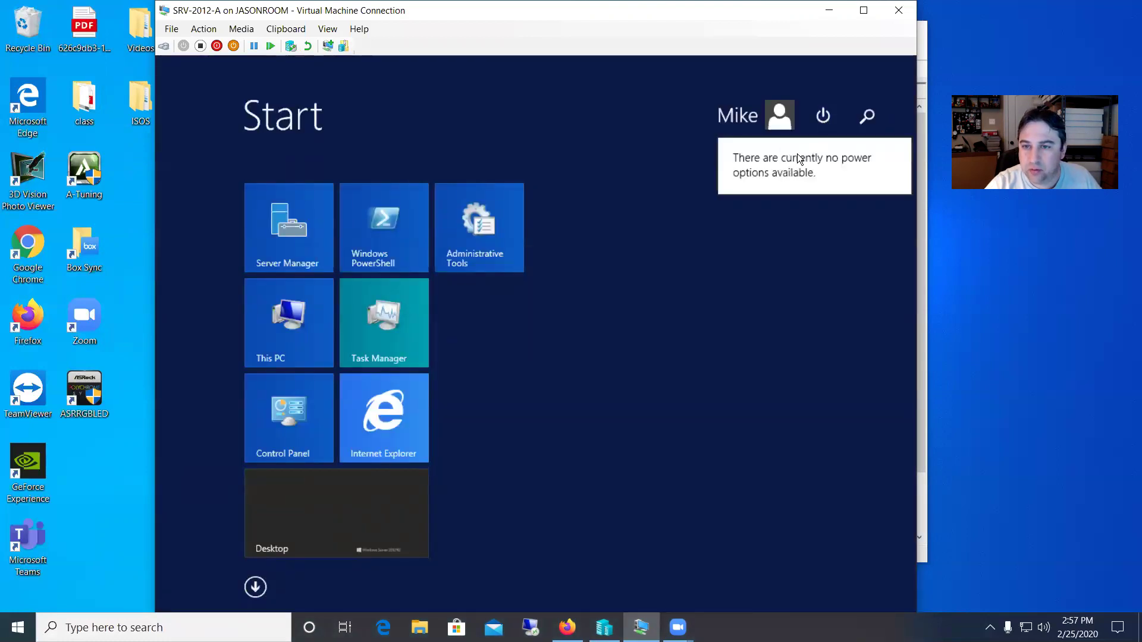
click(678, 167)
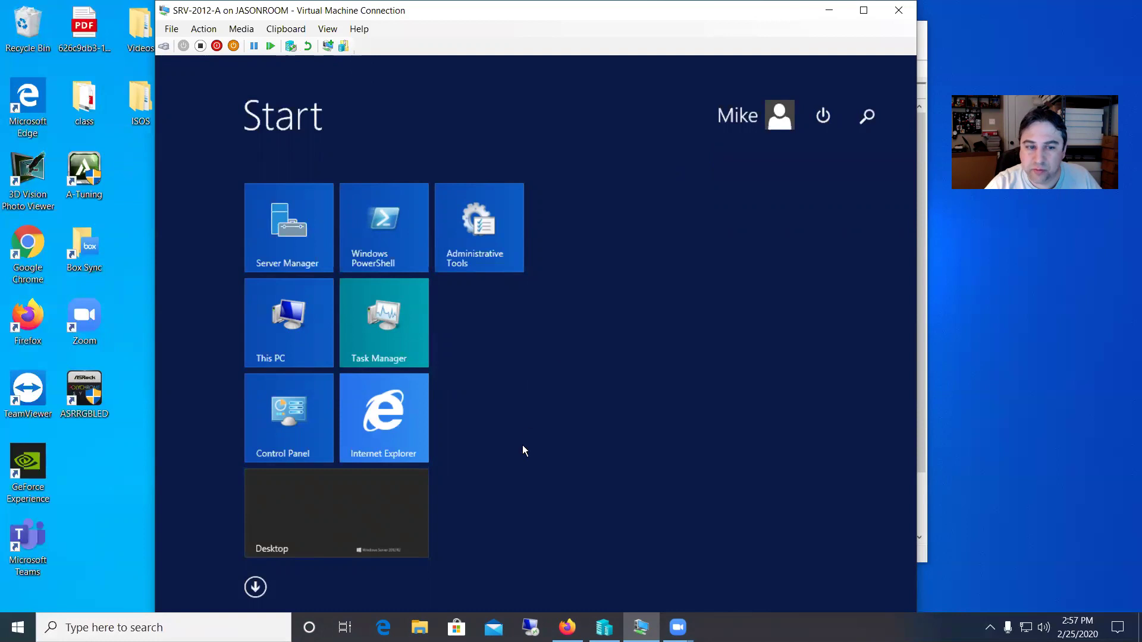
click(399, 511)
right_click(826, 602)
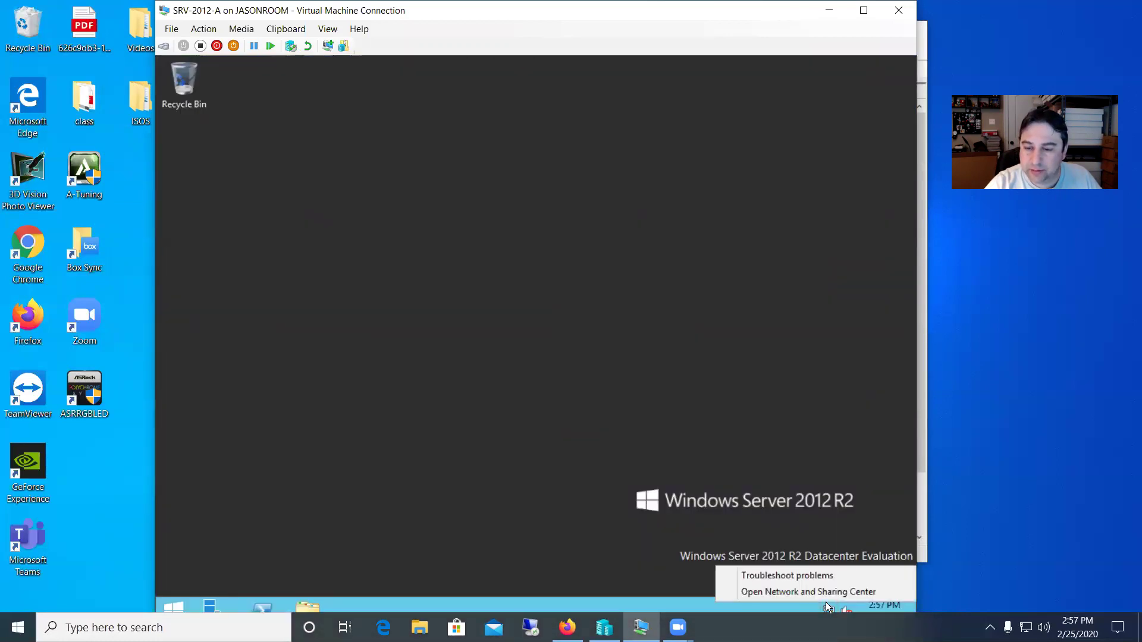
click(814, 592)
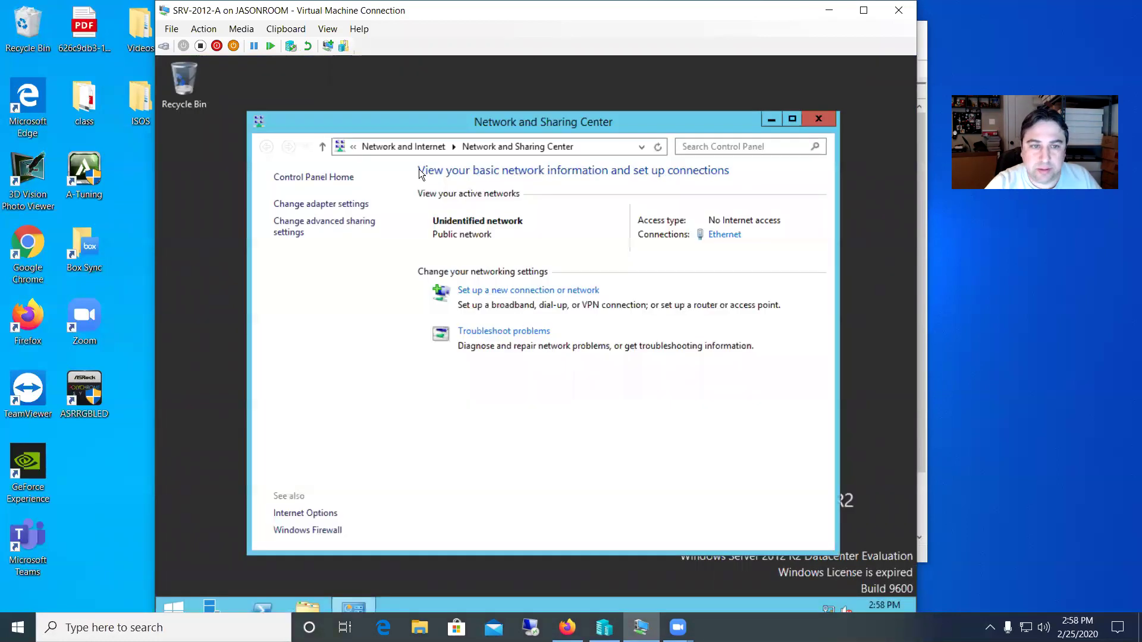
click(342, 205)
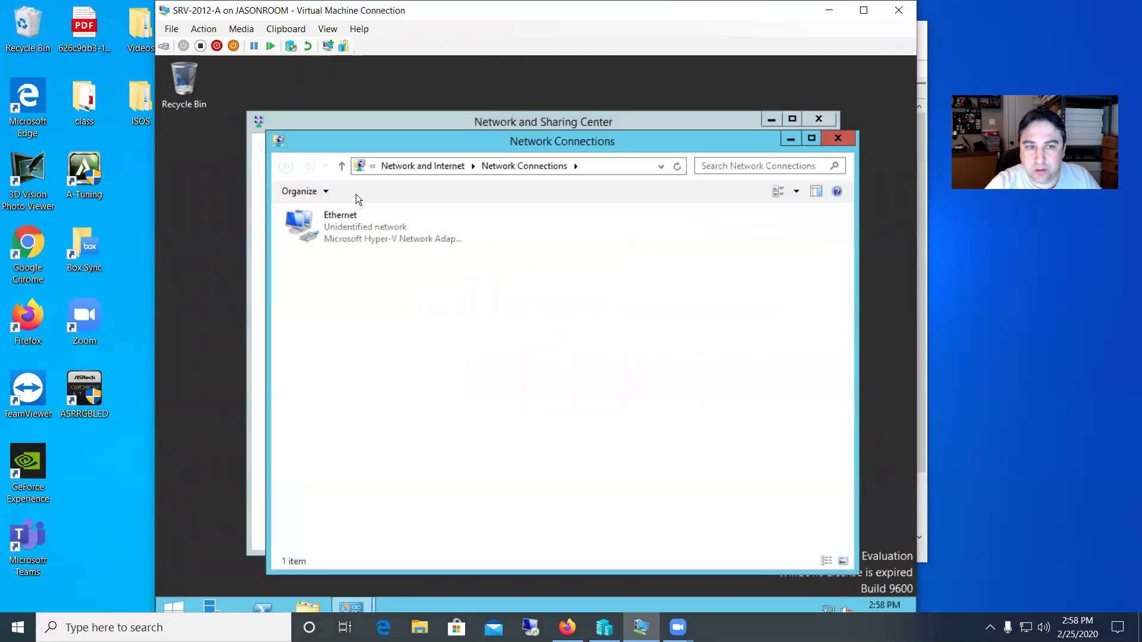
double_click(369, 223)
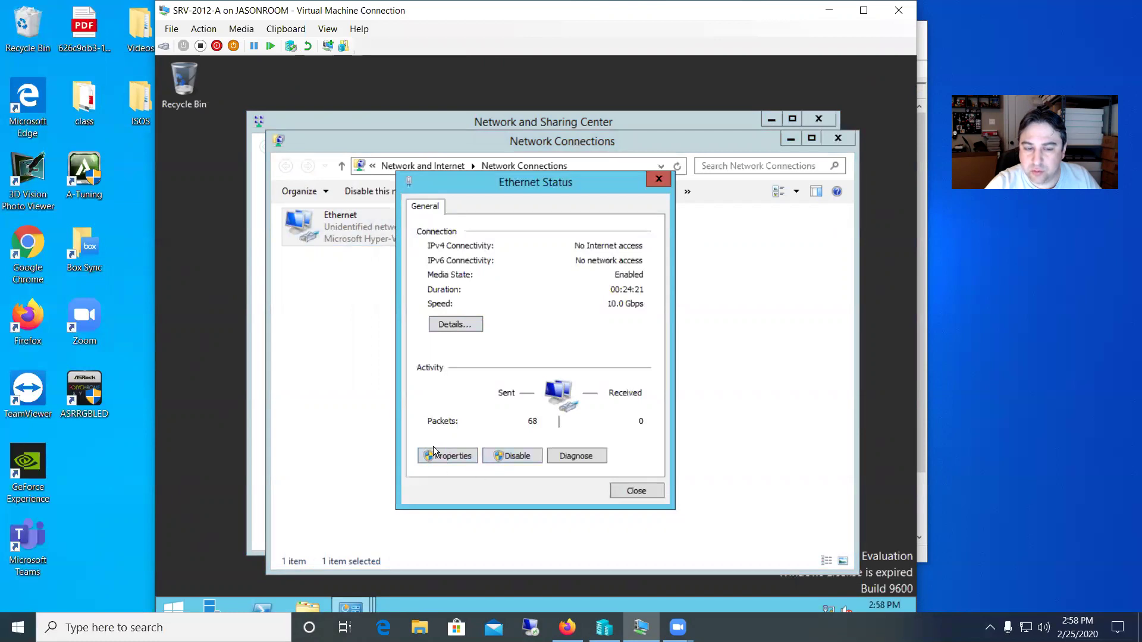
click(452, 325)
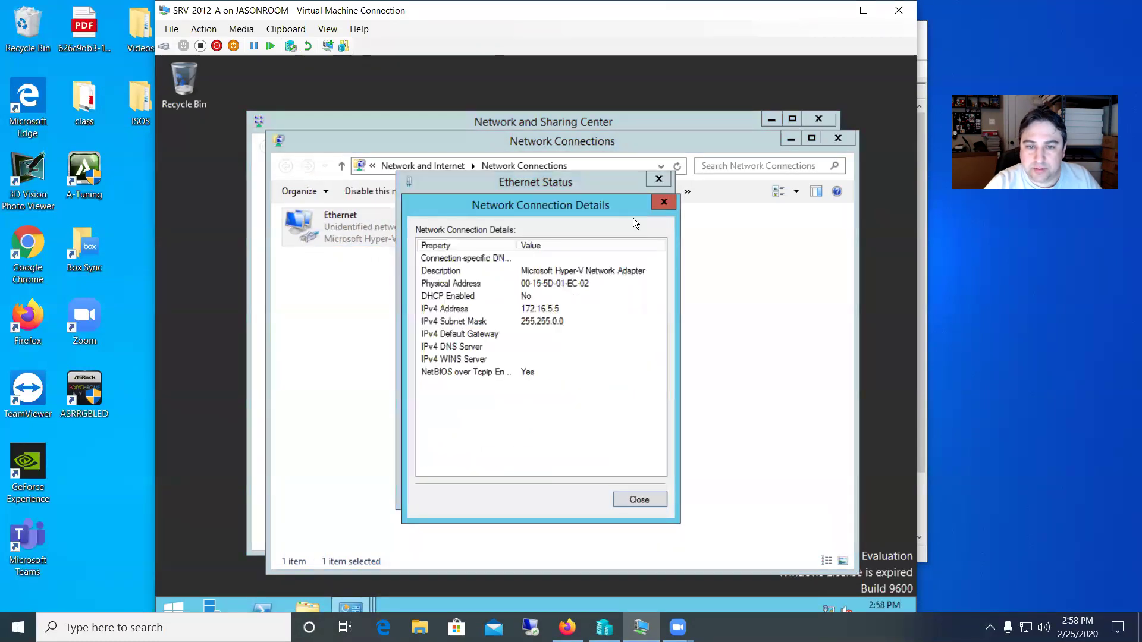
click(664, 200)
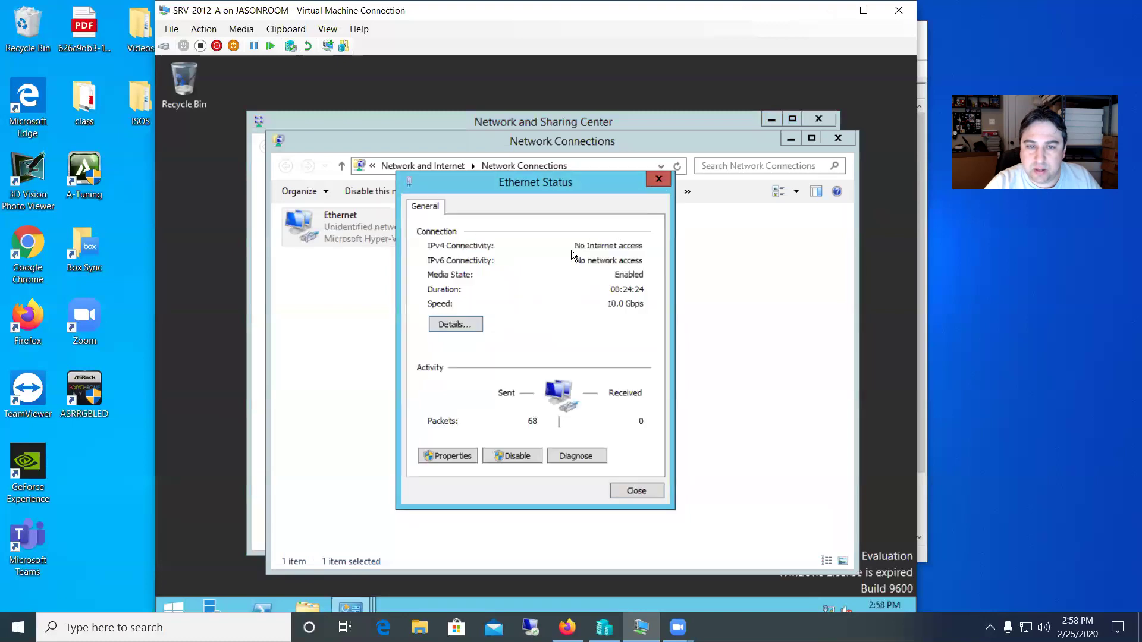
click(454, 455)
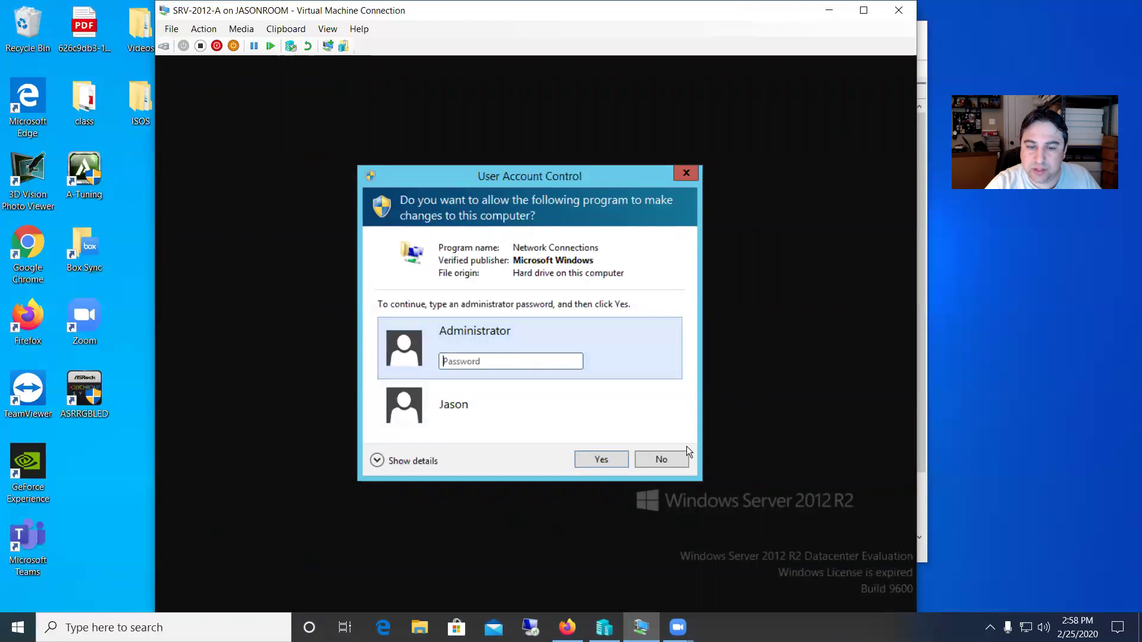
click(683, 173)
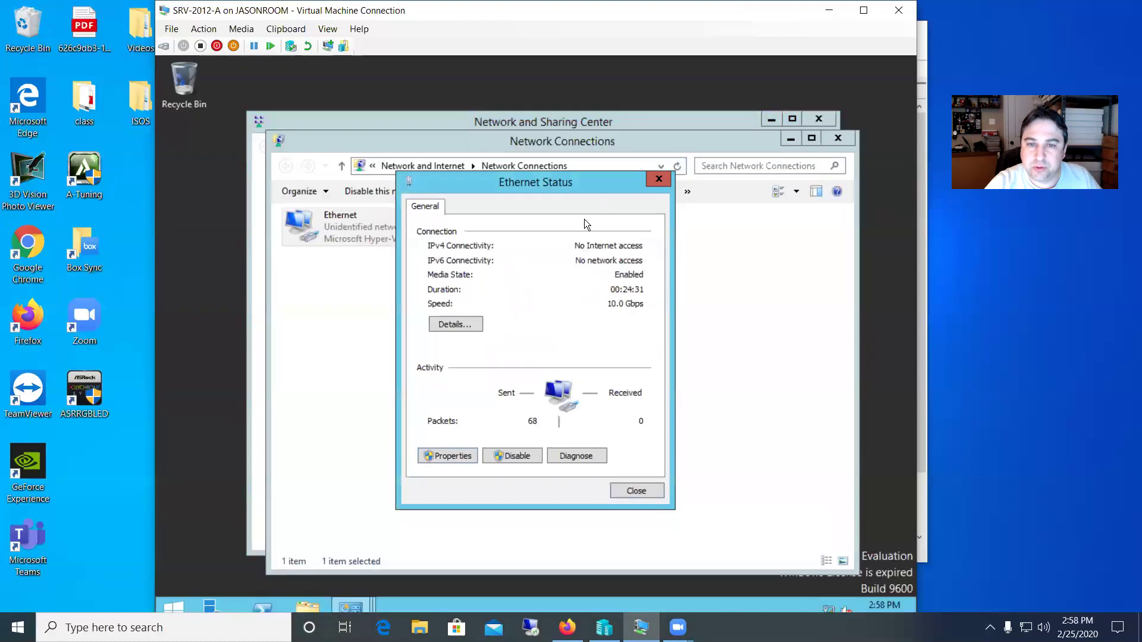
click(659, 179)
- Close the Network Connections and Network and Sharing Center windows and sign Mike out
click(835, 138)
click(817, 118)
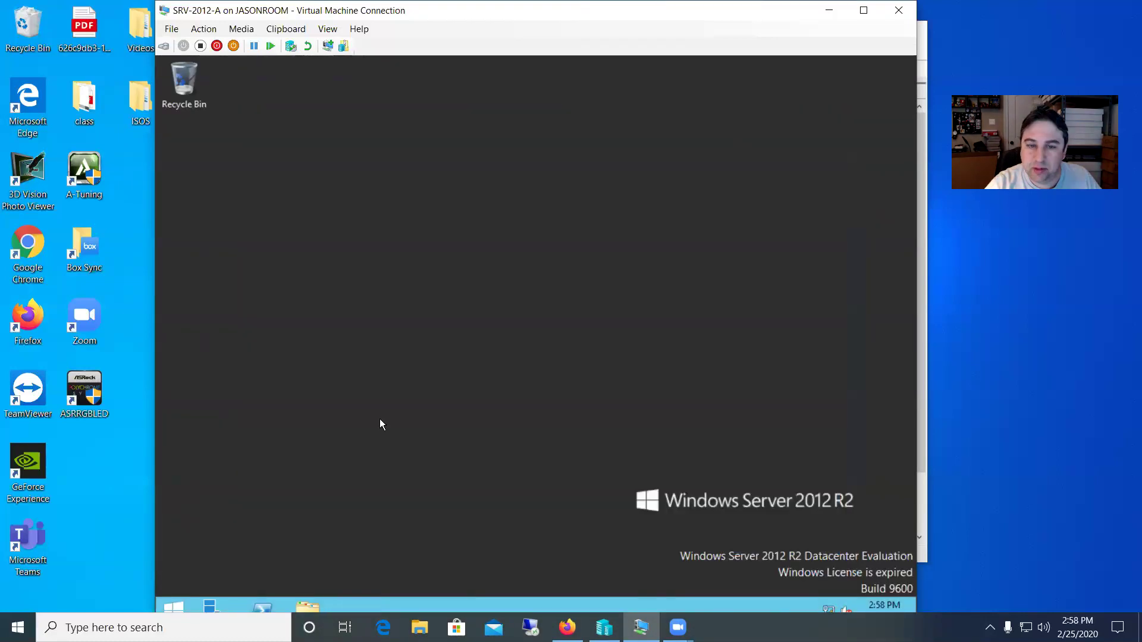
click(173, 604)
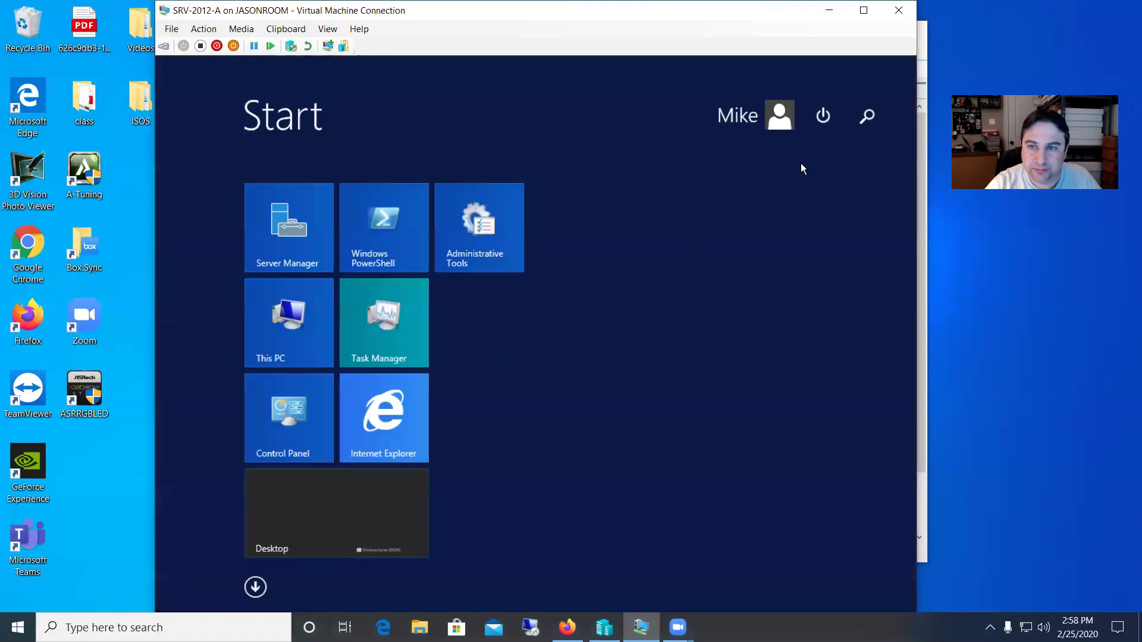
click(778, 122)
click(704, 179)
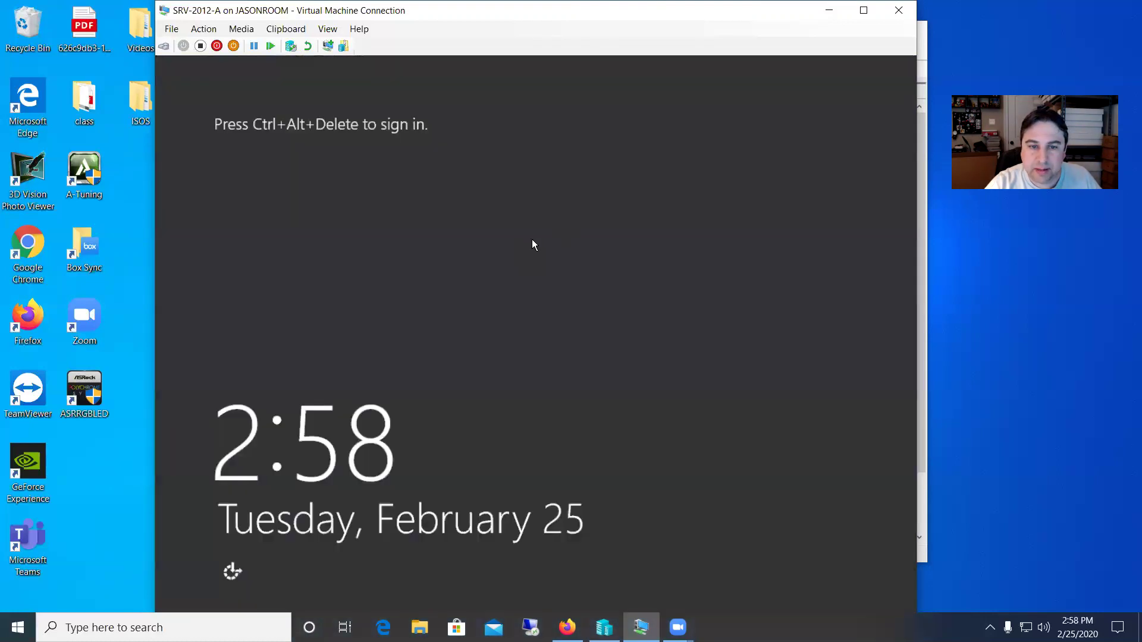
- Send Ctrl+Alt+Delete, sign in as Jason with his password, and close Server Manager
click(203, 28)
click(222, 42)
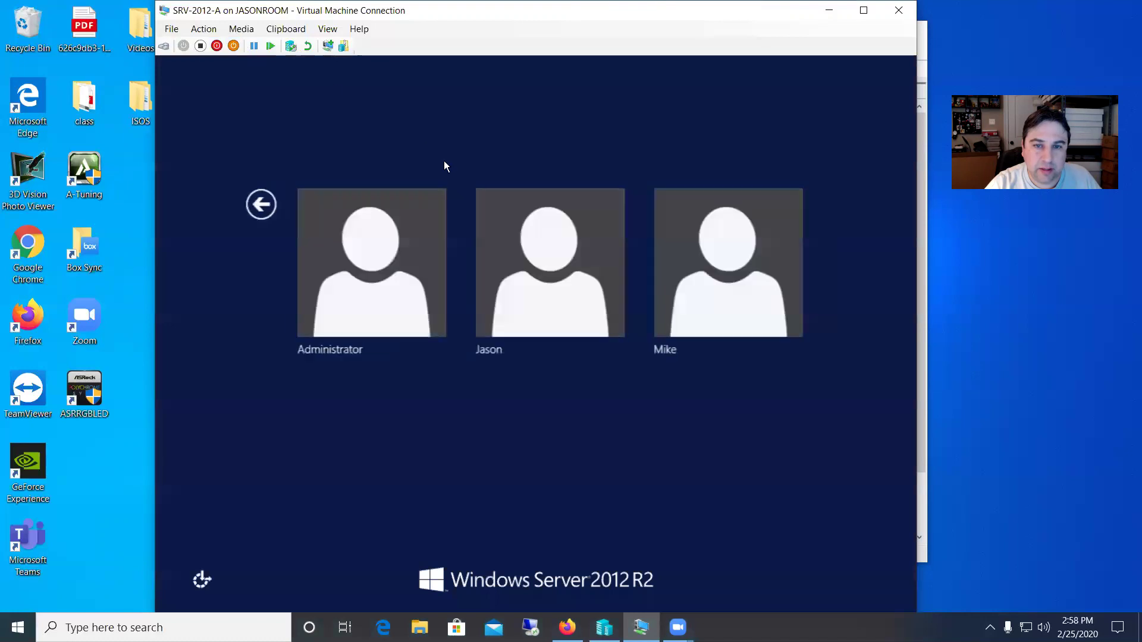
click(516, 263)
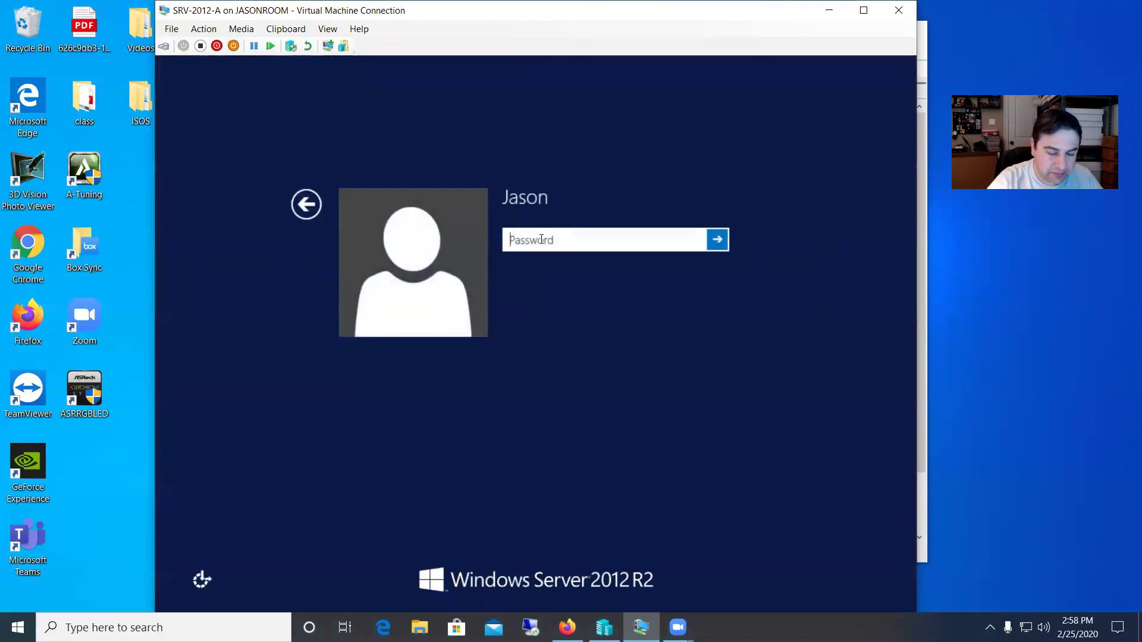
text(••••••••••••)
key(Return)
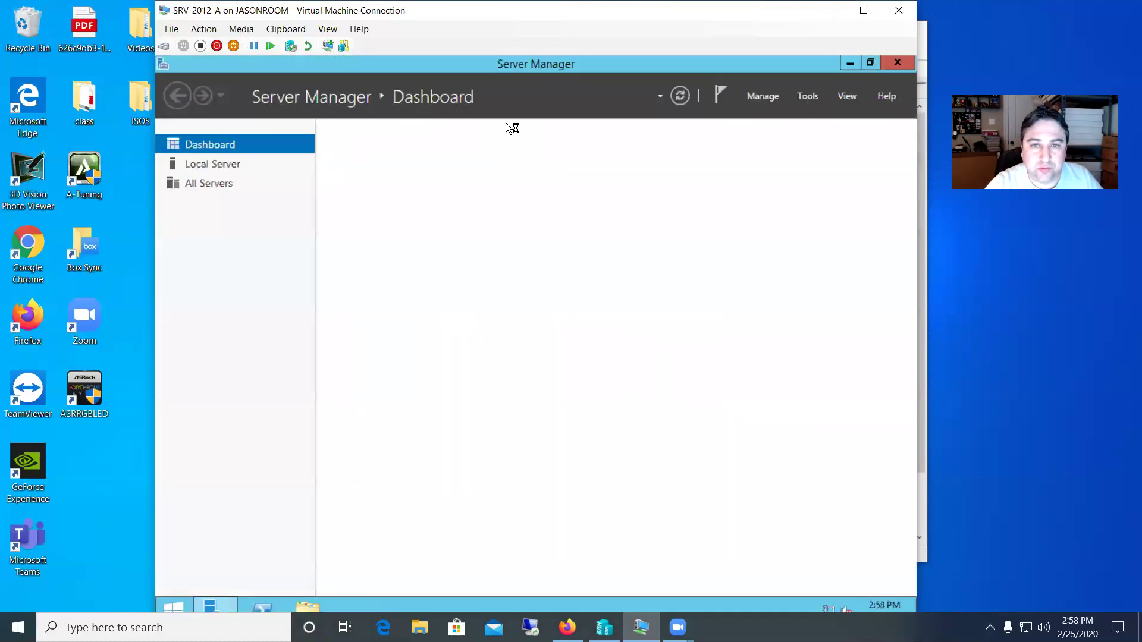
click(898, 60)
- Confirm Jason's Start screen power menu offers Shut down and Restart, then return to the desktop
click(173, 602)
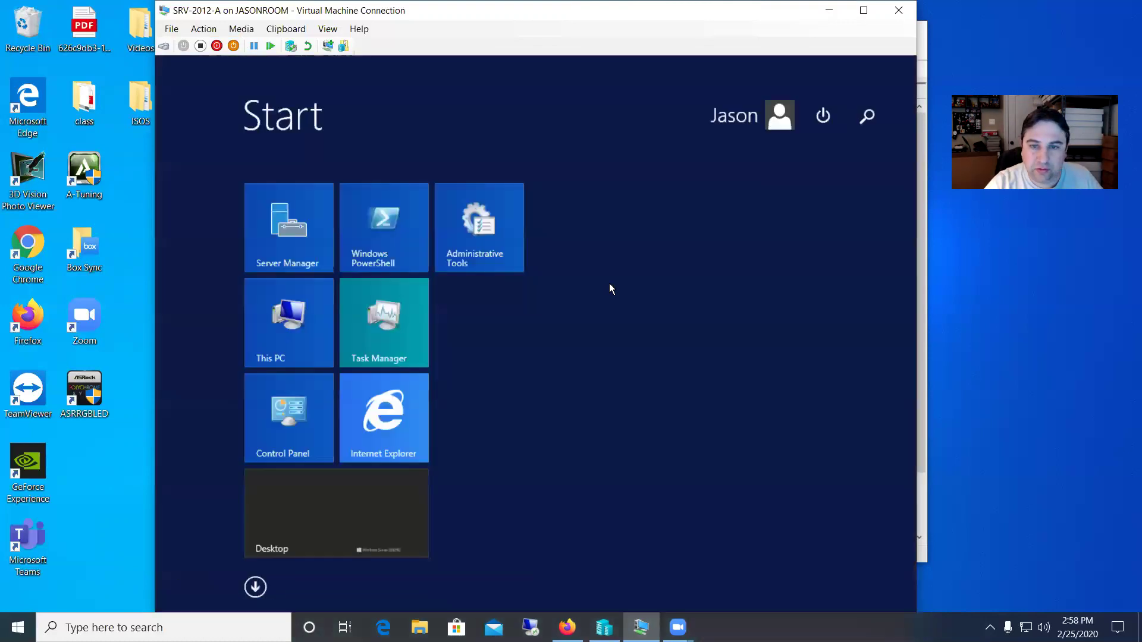
click(824, 116)
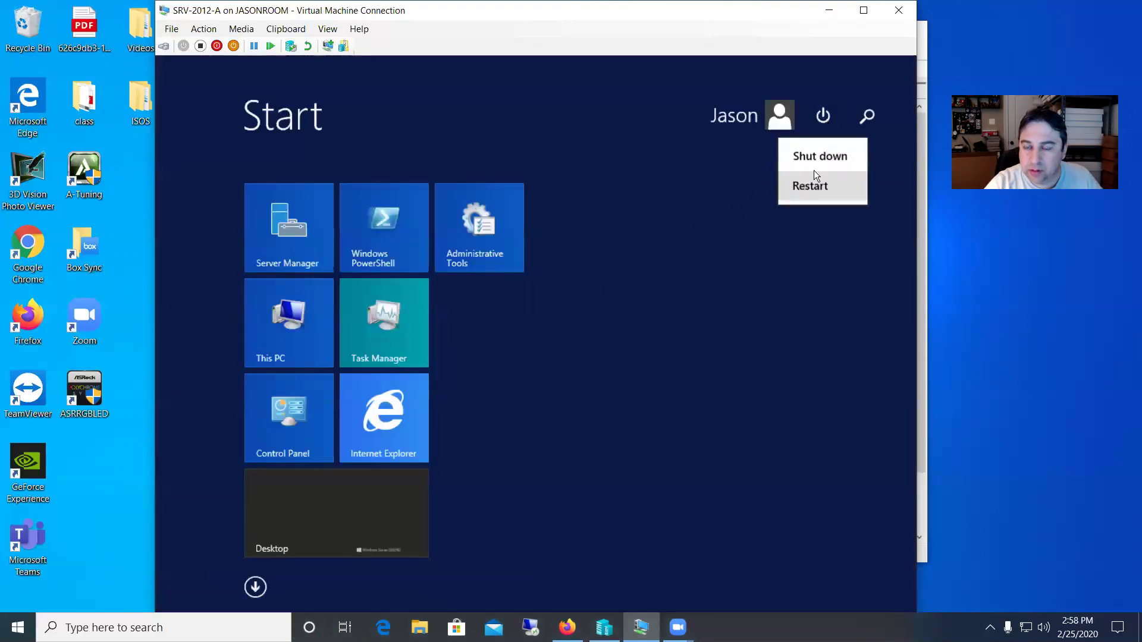
click(691, 188)
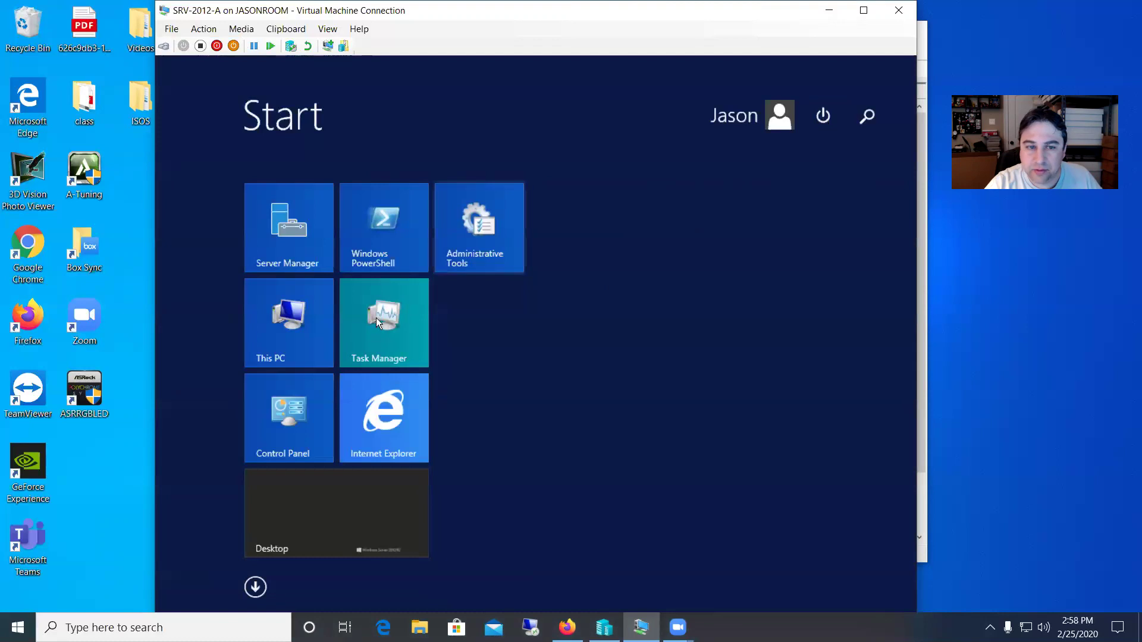
click(332, 490)
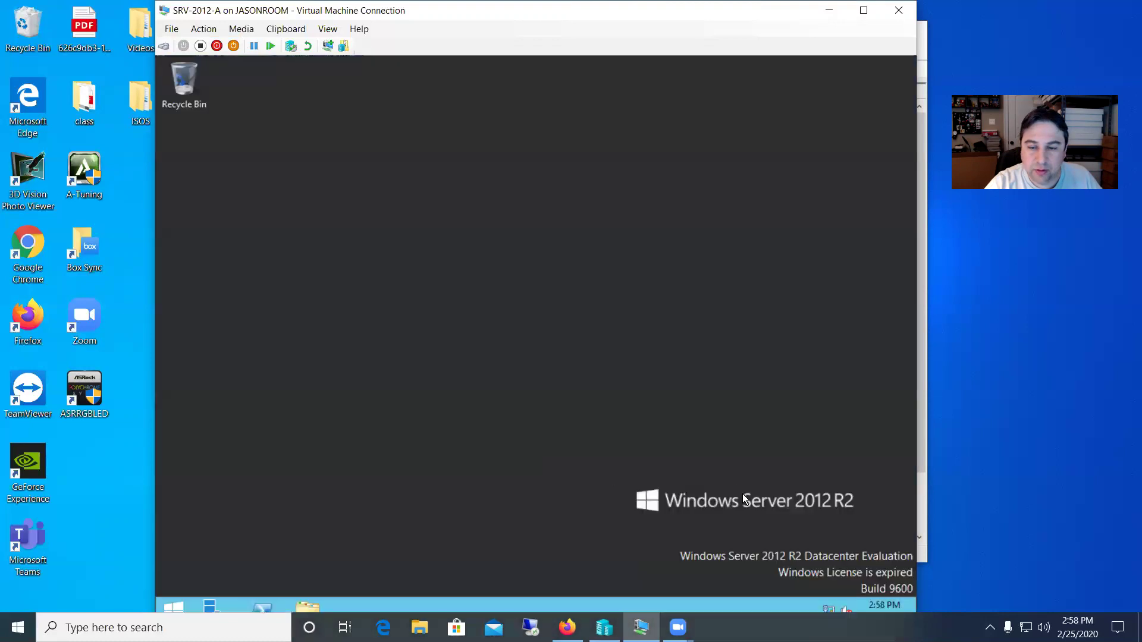
- Open the Ethernet adapter's Properties from Network and Sharing Center without an admin prompt
right_click(827, 607)
click(822, 596)
click(337, 205)
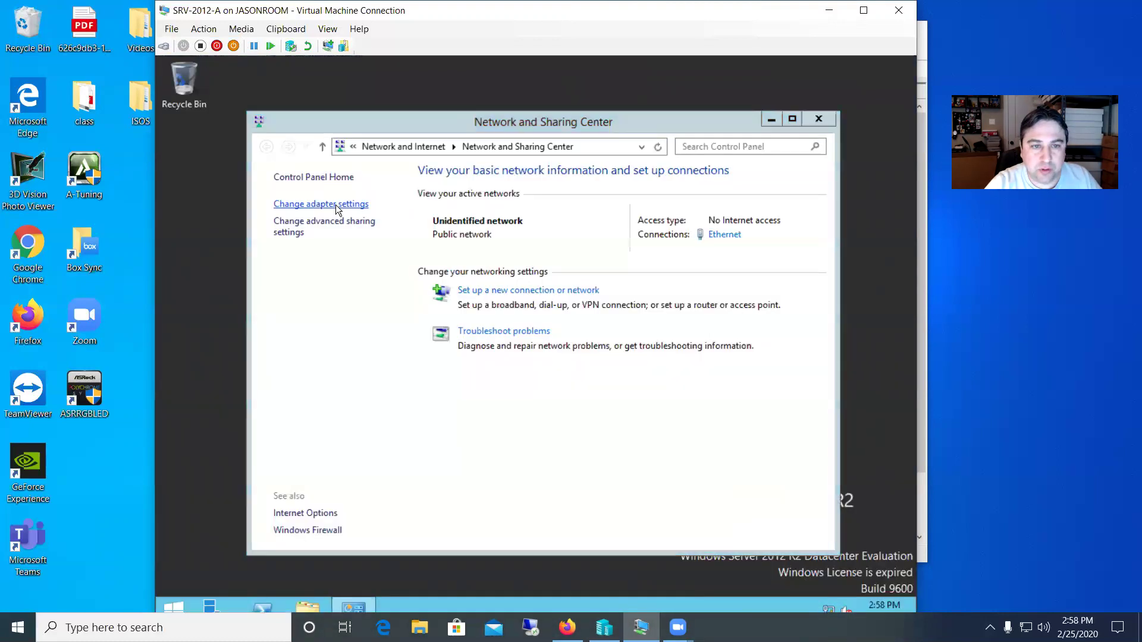
double_click(362, 225)
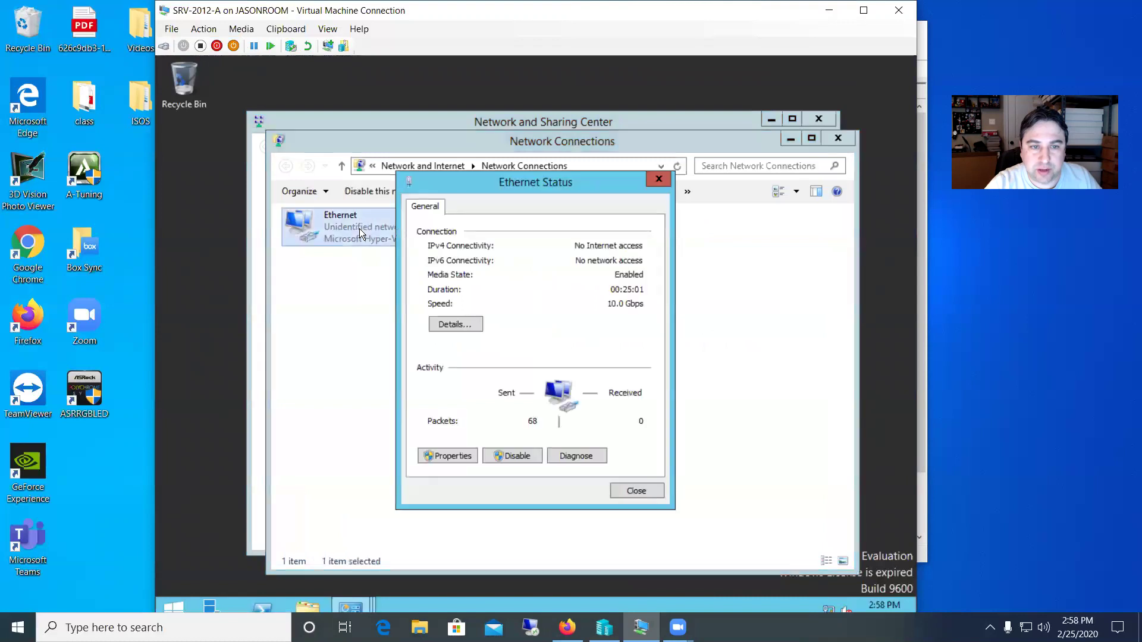
click(453, 457)
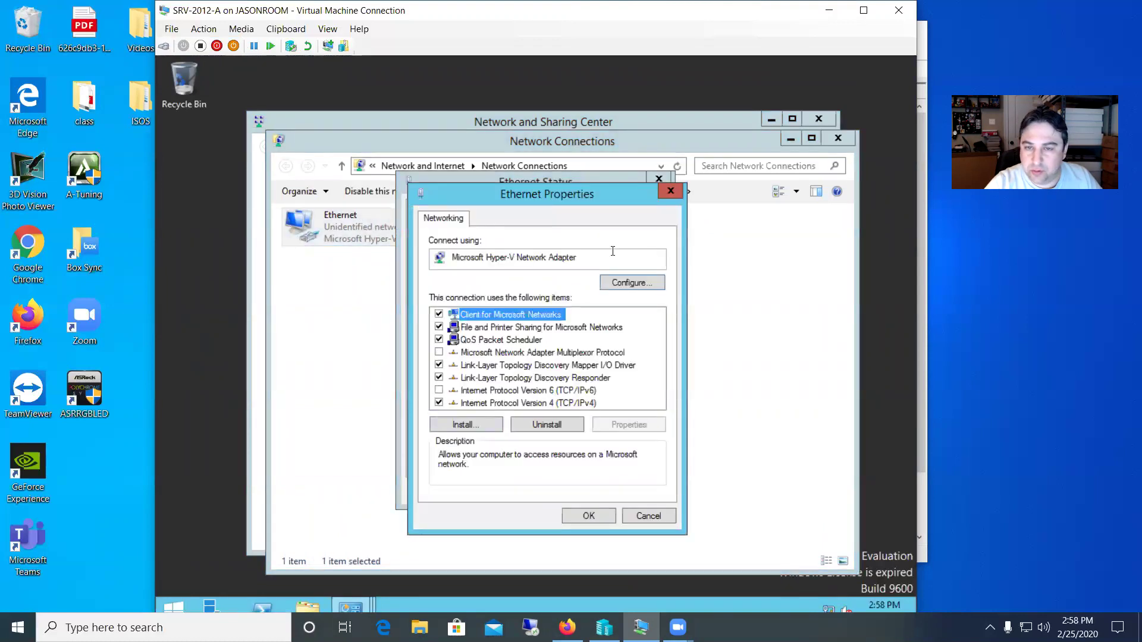
- Close Ethernet Properties, Ethernet Status, Network Connections and Network and Sharing Center
click(670, 191)
click(658, 178)
click(838, 138)
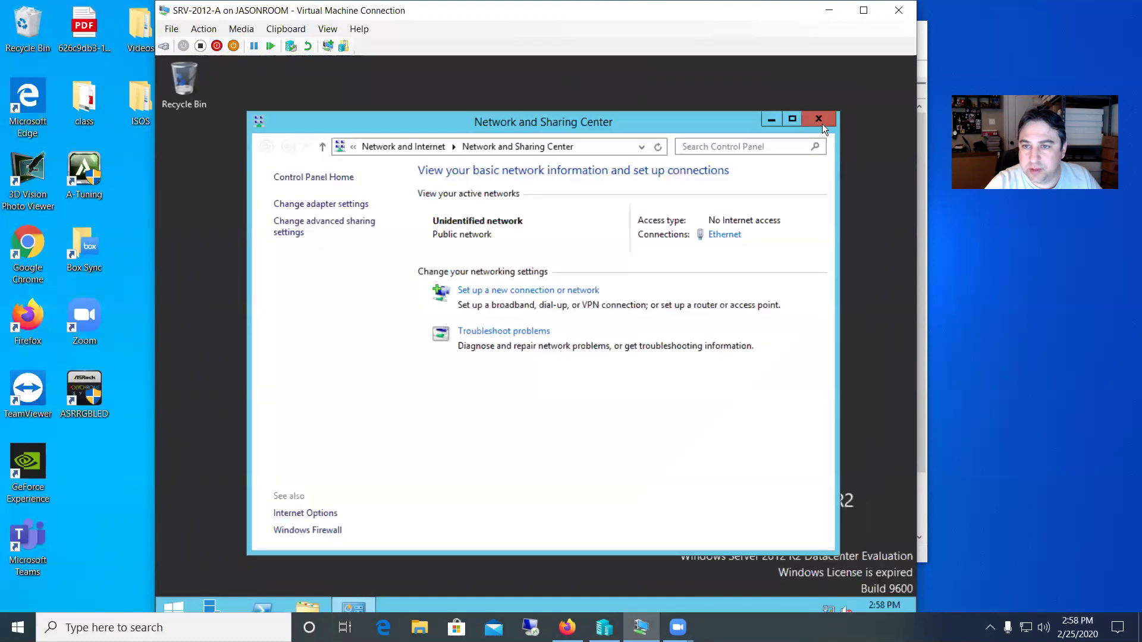
click(819, 119)
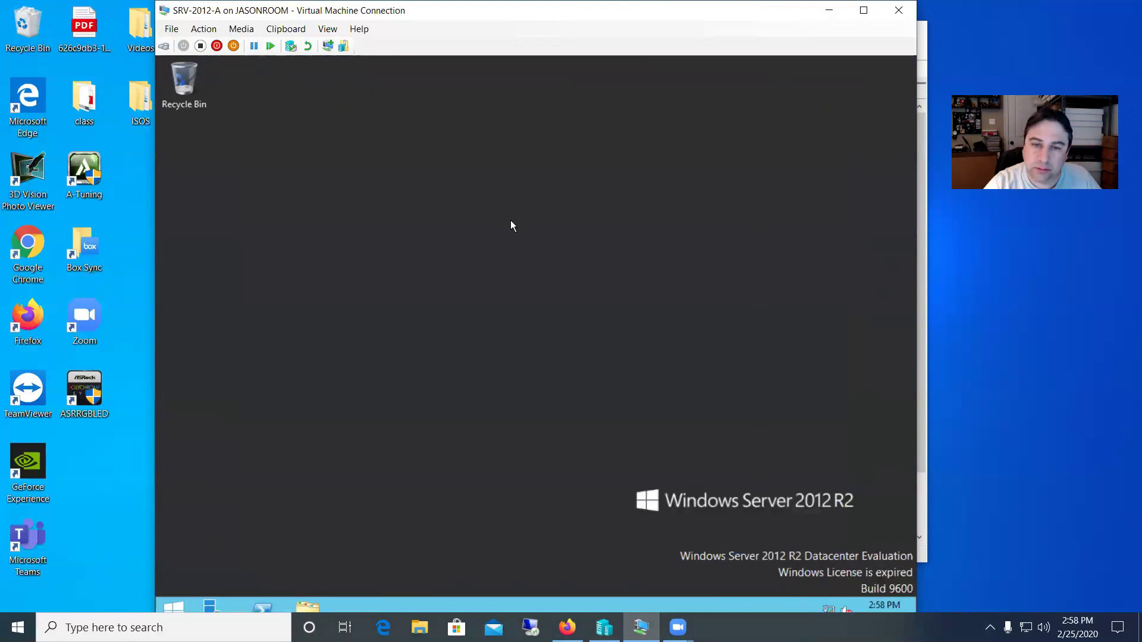